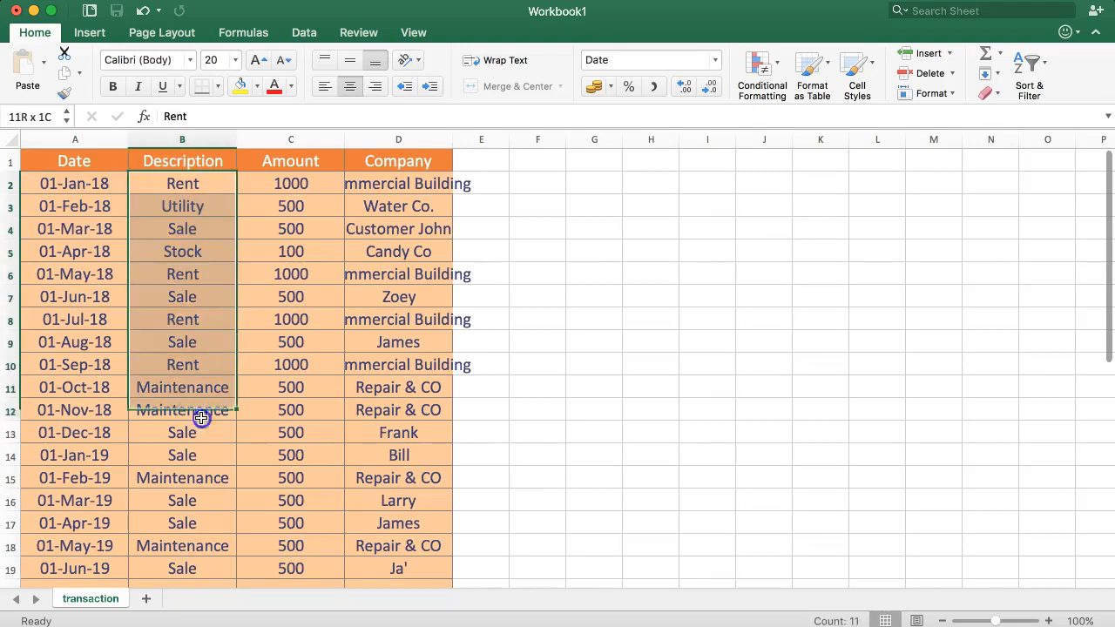
# Autofit the Company column's width to its longest entry
pyautogui.click(462, 202)
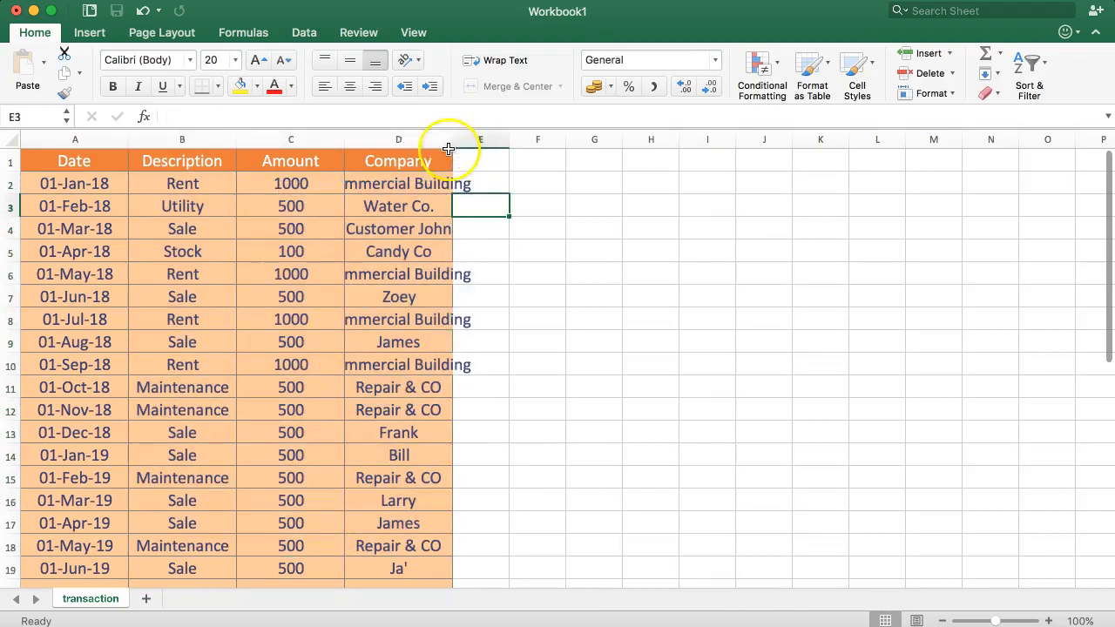
pyautogui.doubleClick(452, 139)
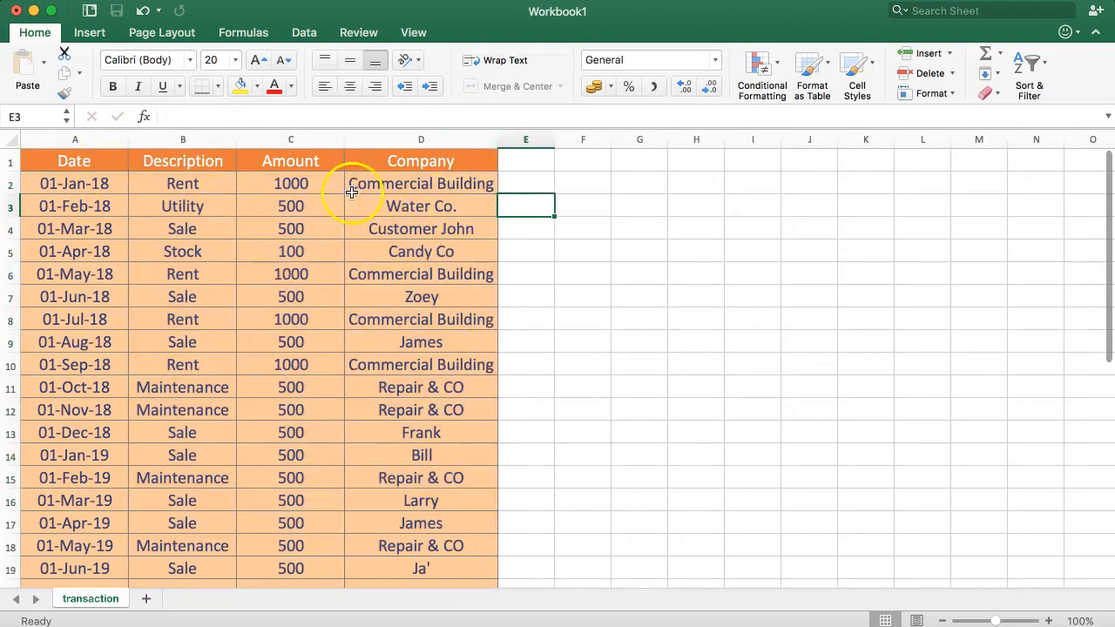
pyautogui.click(85, 275)
pyautogui.moveTo(99, 183); pyautogui.dragTo(400, 514)
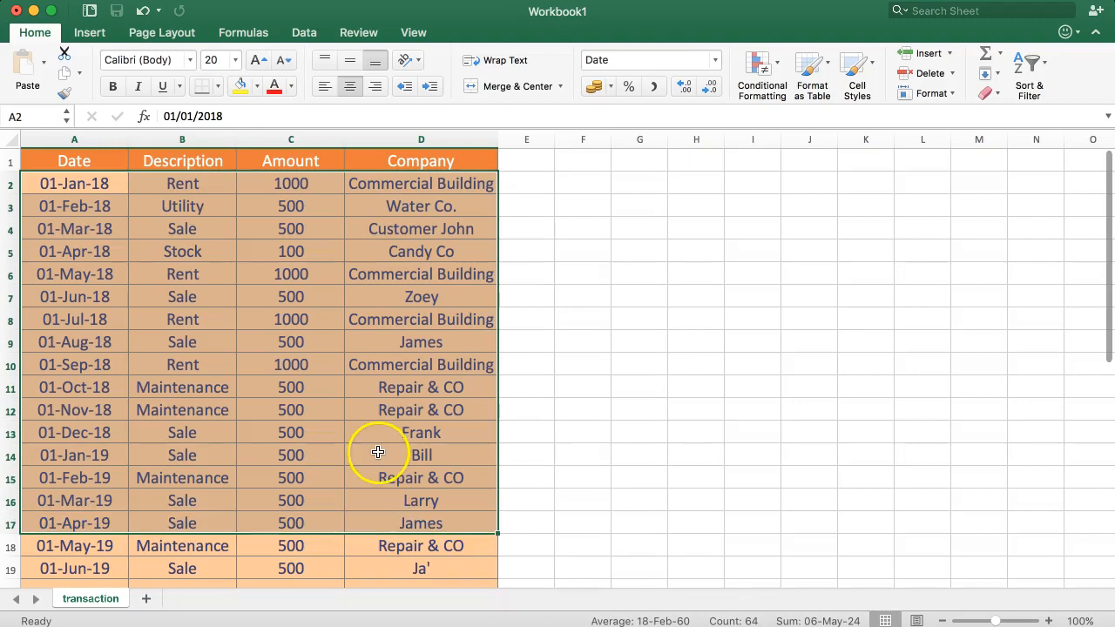
# Start a new transaction in row 20 with the date 2-2 and the description Rental Fees
pyautogui.scroll(-2, 229, 484)
pyautogui.click(90, 493)
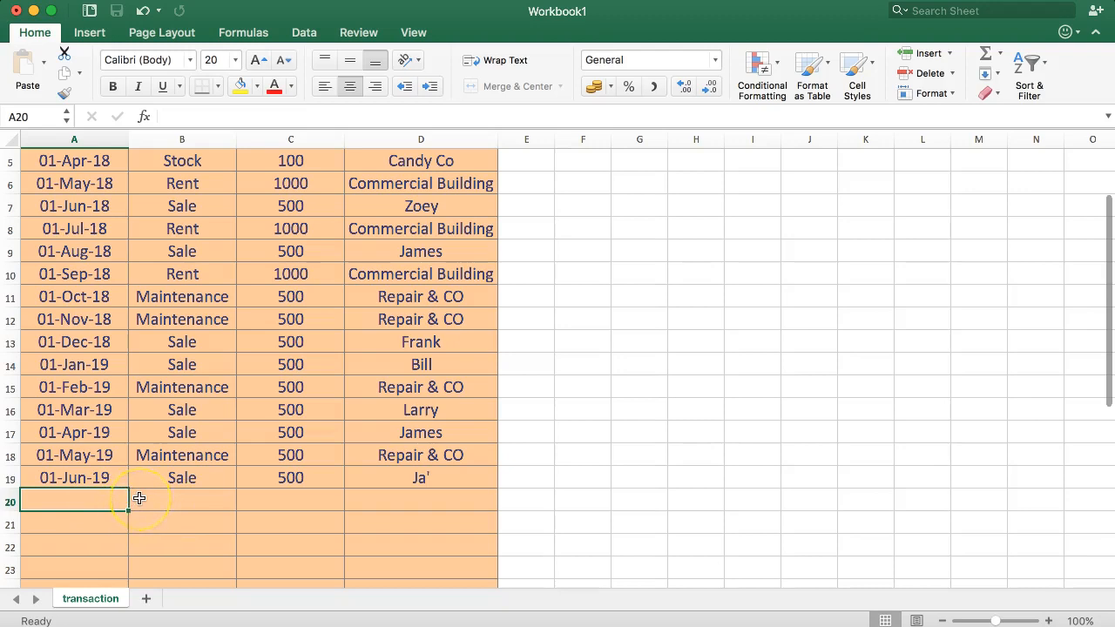
pyautogui.write('2-2')
pyautogui.press('Tab')
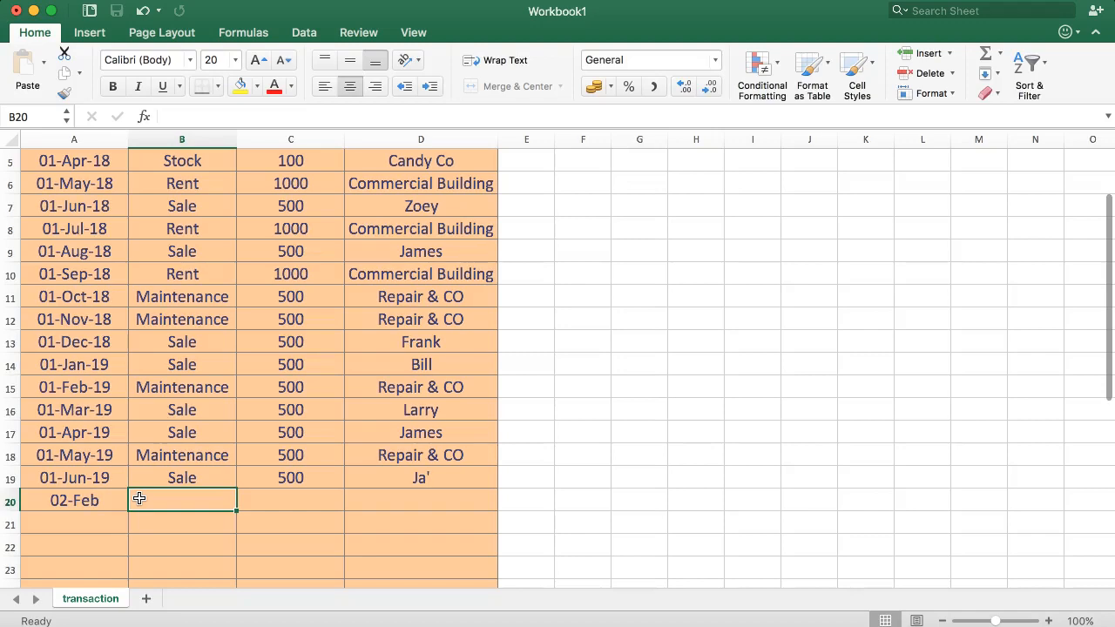
pyautogui.write('P')
pyautogui.press('BackSpace')
pyautogui.write('R')
pyautogui.press('BackSpace')
pyautogui.write('Rental')
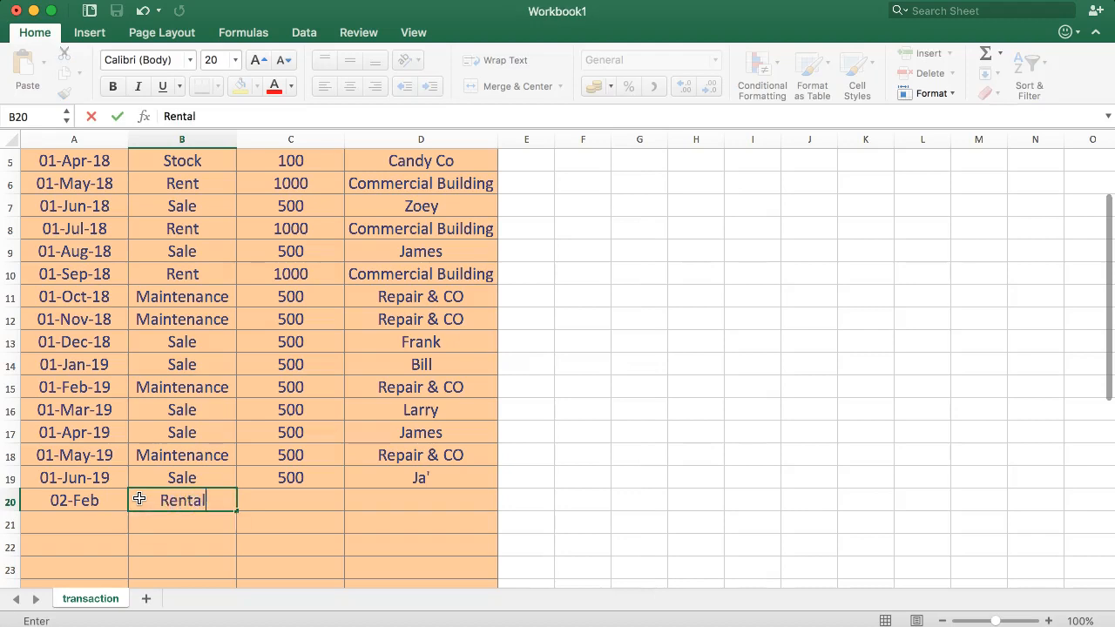
pyautogui.write(' Fees')
pyautogui.press('Tab')
# Complete the row 20 transaction with the amount 100 and the company Rental Cleaning
pyautogui.write('100')
pyautogui.press('Tab')
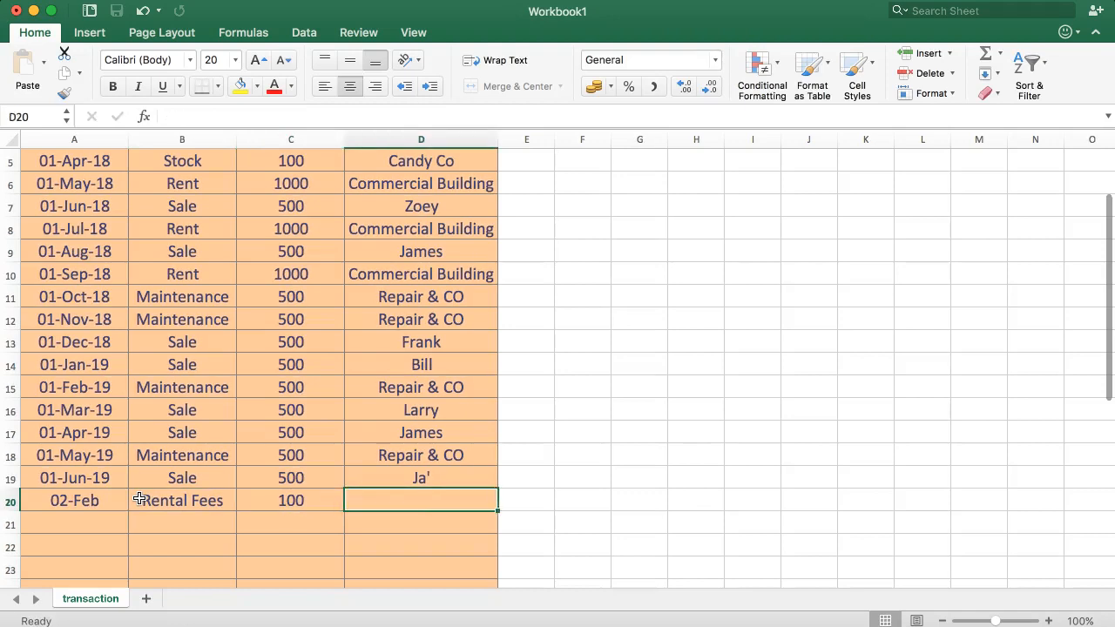
pyautogui.write('Re')
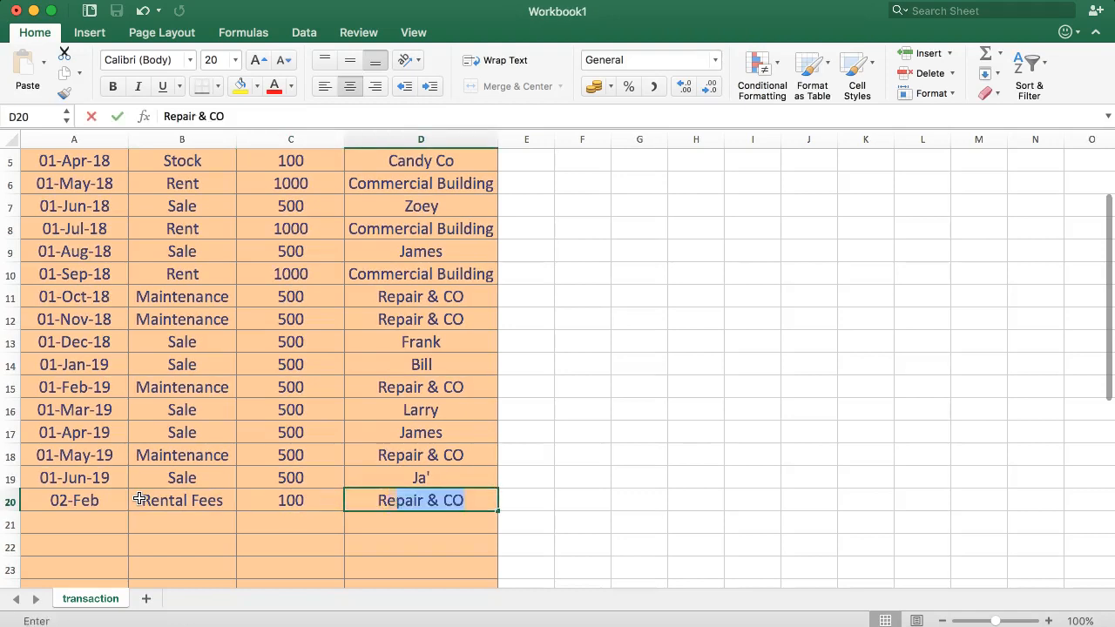
pyautogui.write('ntal Cleaning')
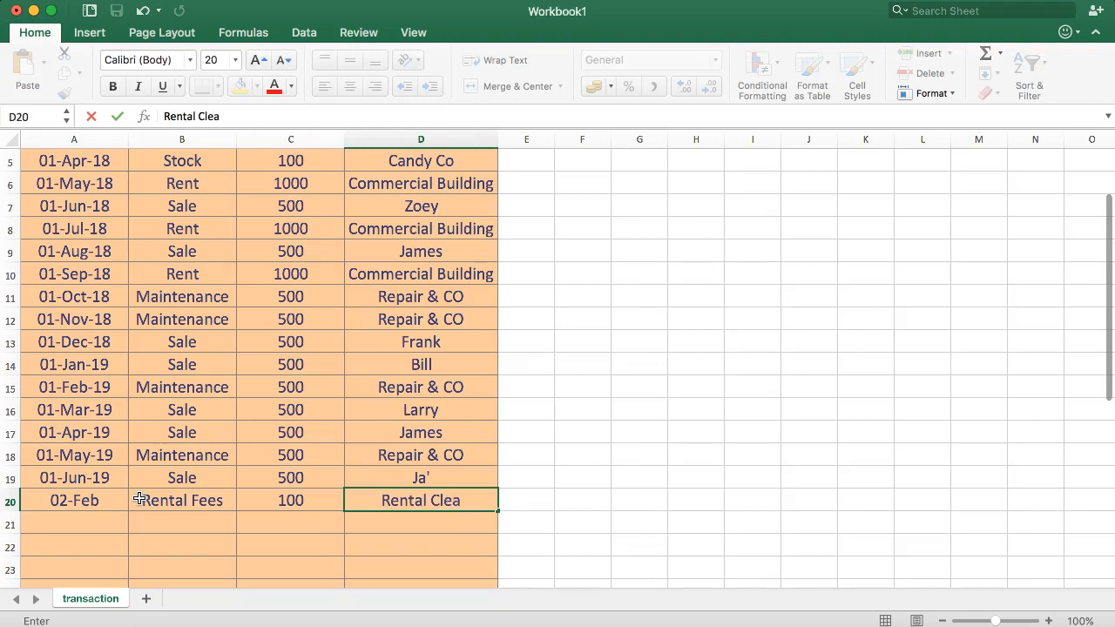
pyautogui.press('Return')
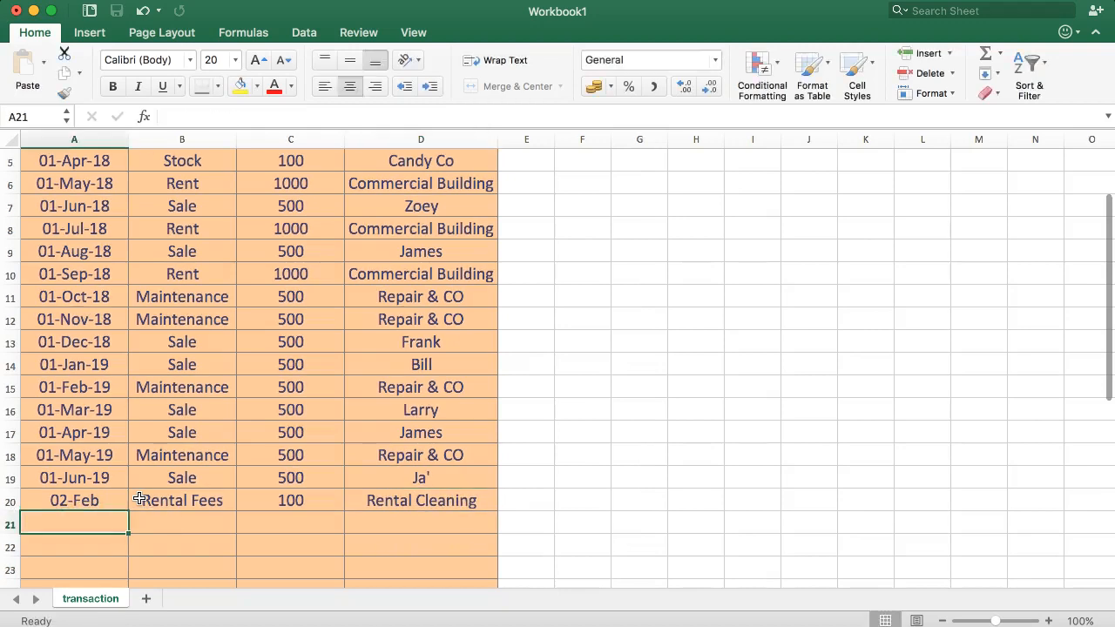
pyautogui.scroll(4, 333, 424)
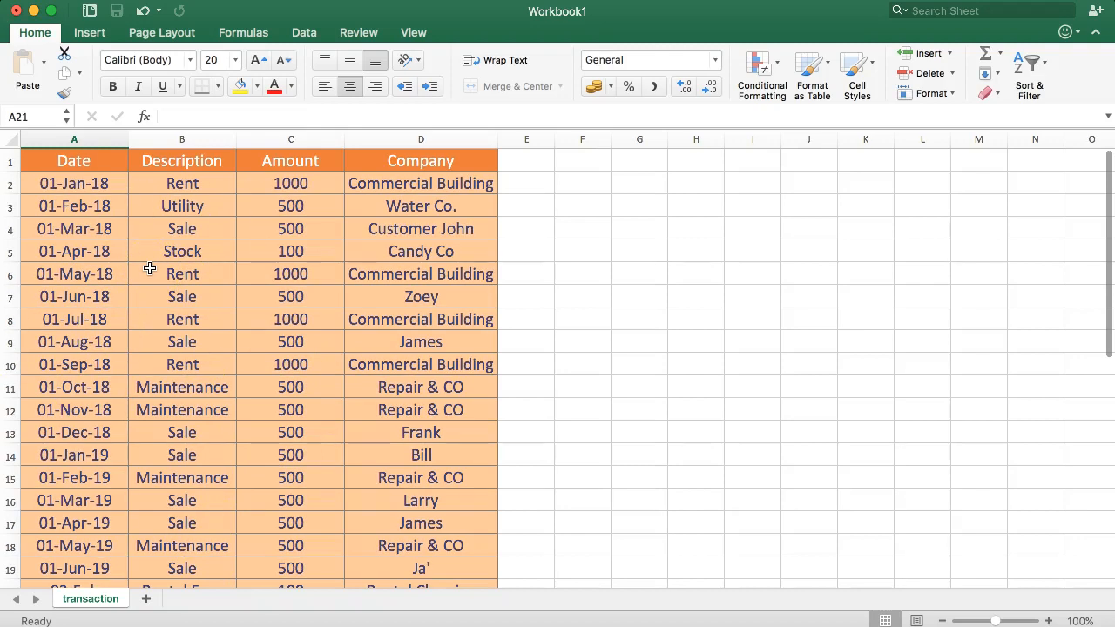
pyautogui.moveTo(71, 184); pyautogui.dragTo(418, 448)
pyautogui.click(391, 430)
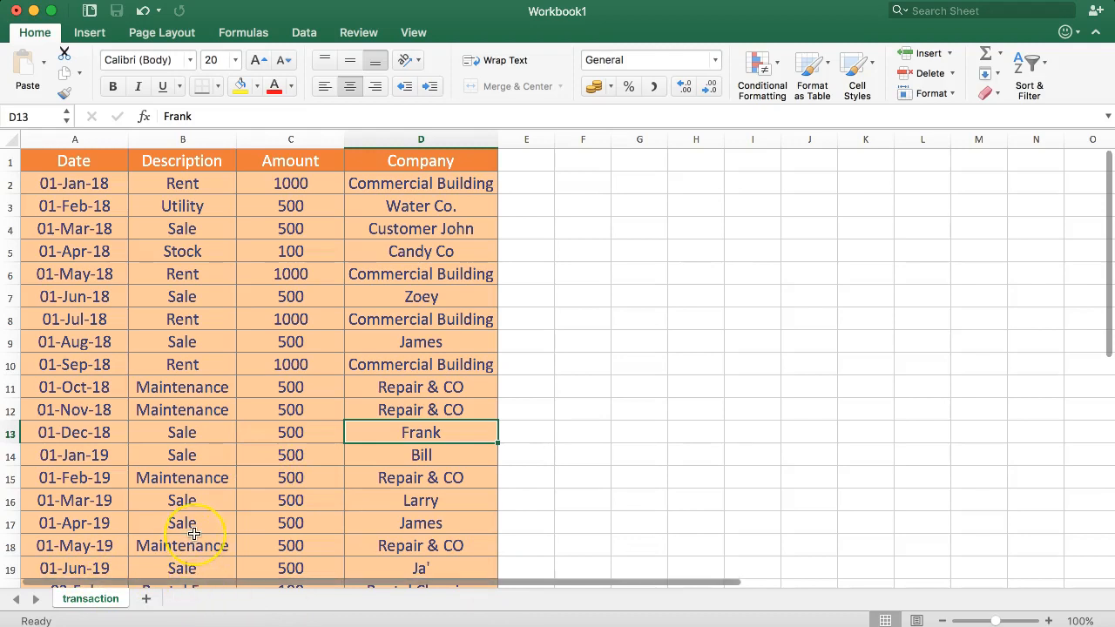
pyautogui.moveTo(78, 518); pyautogui.dragTo(90, 205)
pyautogui.click(248, 289)
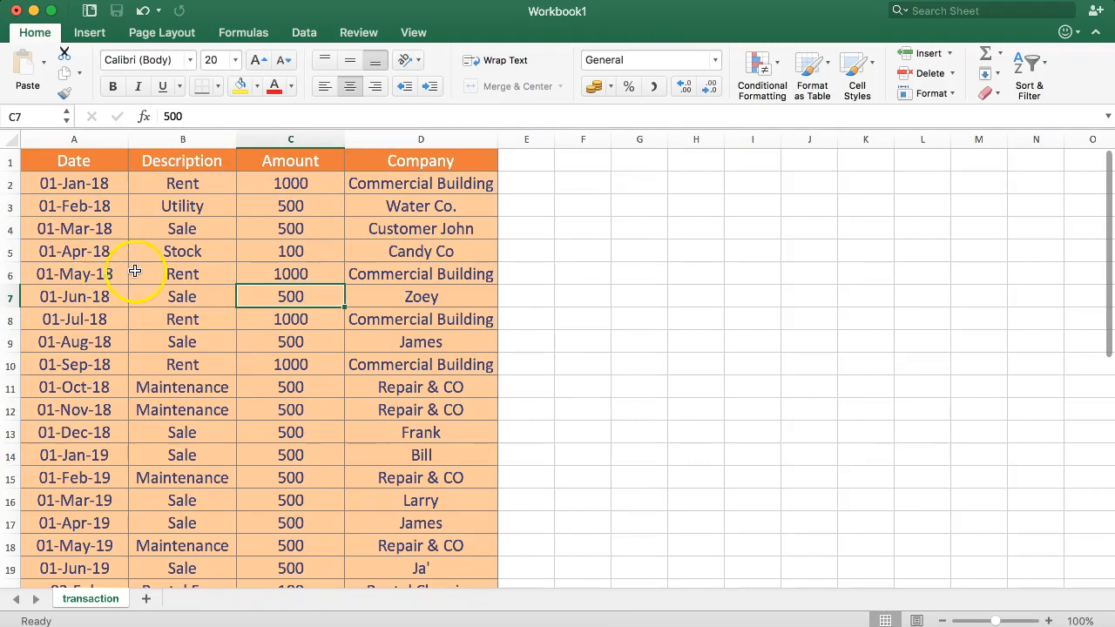
# Add a new worksheet and name it Annual
pyautogui.click(146, 598)
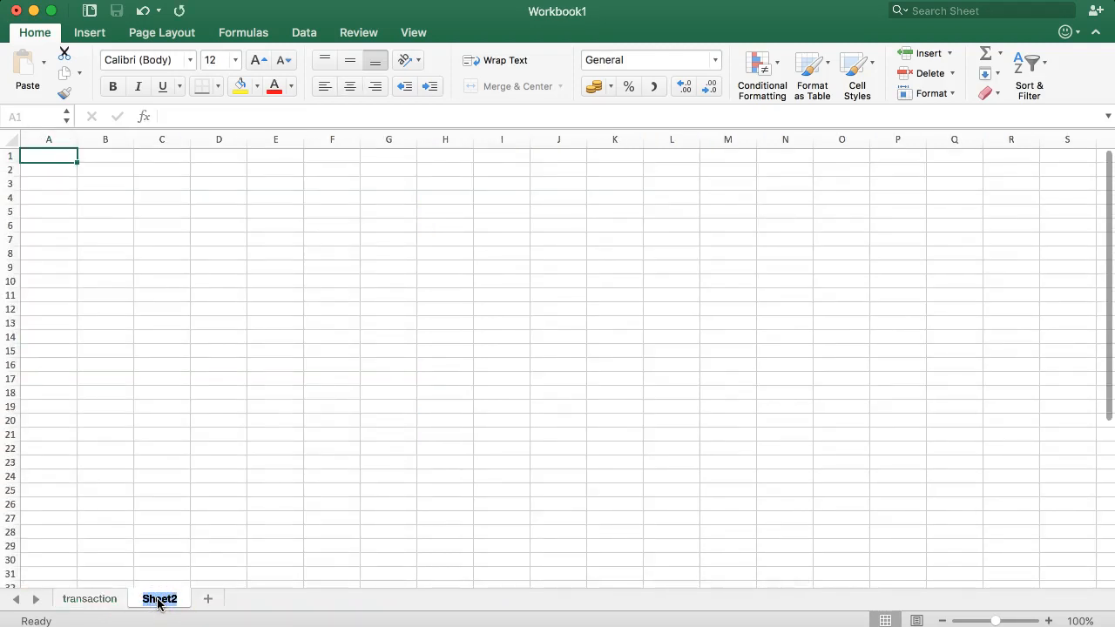
pyautogui.write('Annual')
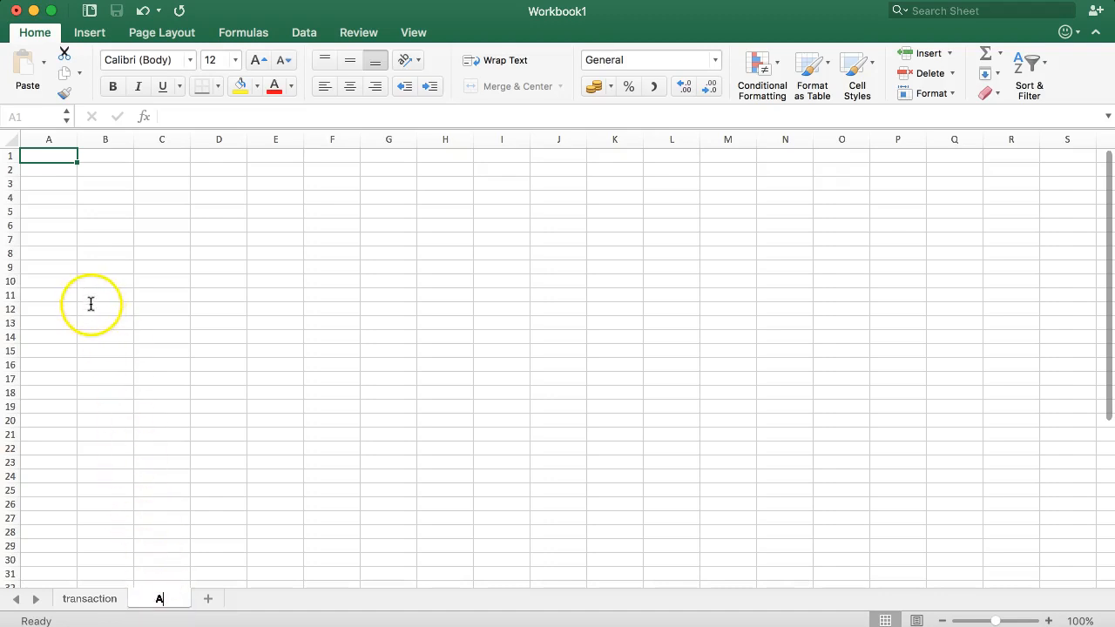
pyautogui.click(58, 160)
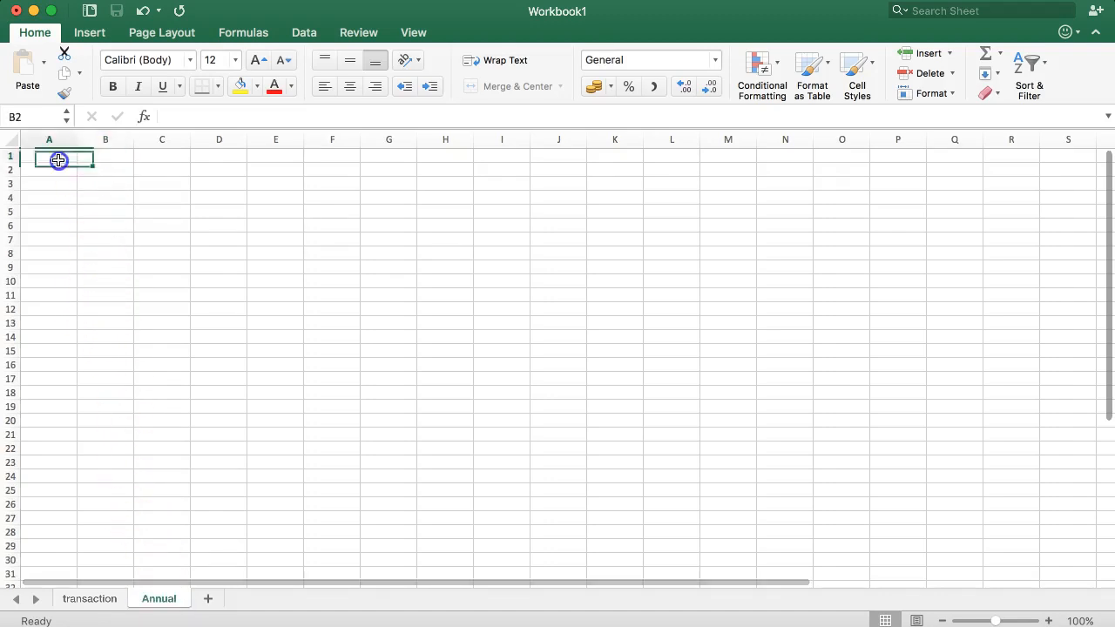
# Set the font size of the entire Annual sheet to 20
pyautogui.click(15, 142)
pyautogui.click(217, 60)
pyautogui.write('20')
pyautogui.click(166, 236)
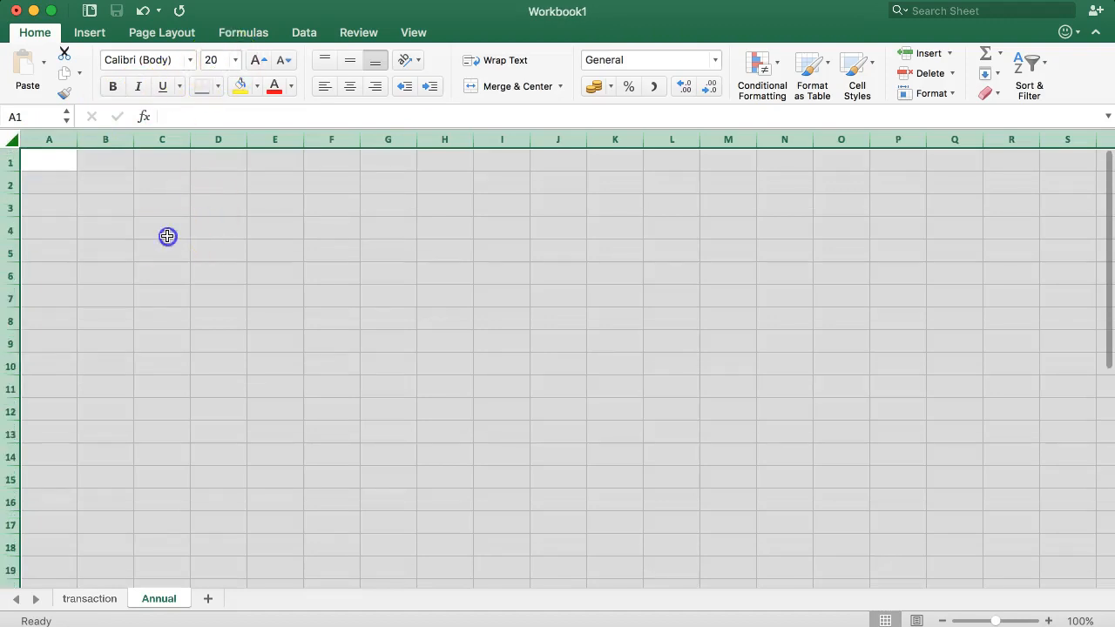
pyautogui.click(37, 160)
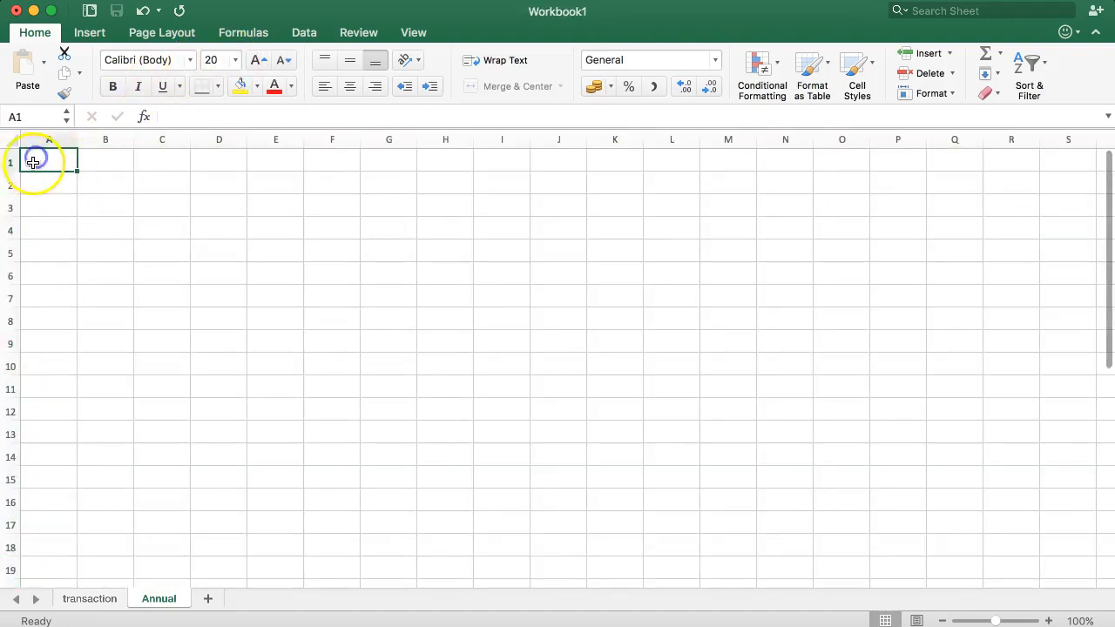
# Enter the headings Month, Total Expense and Total Sales in cells A1 to C1 of the Annual sheet
pyautogui.click(90, 599)
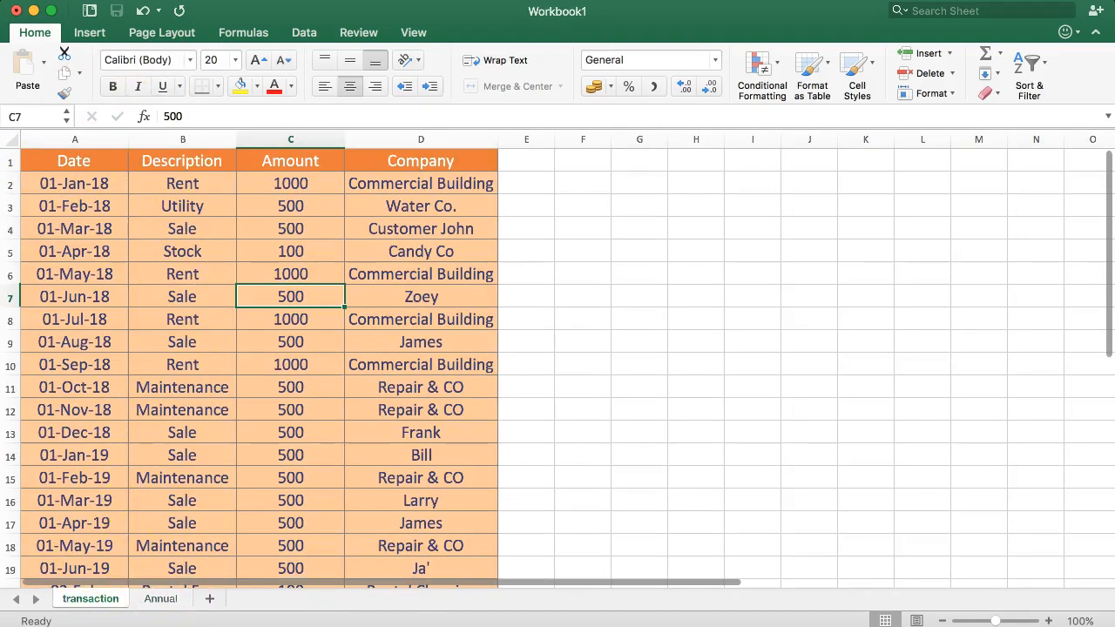
pyautogui.click(162, 599)
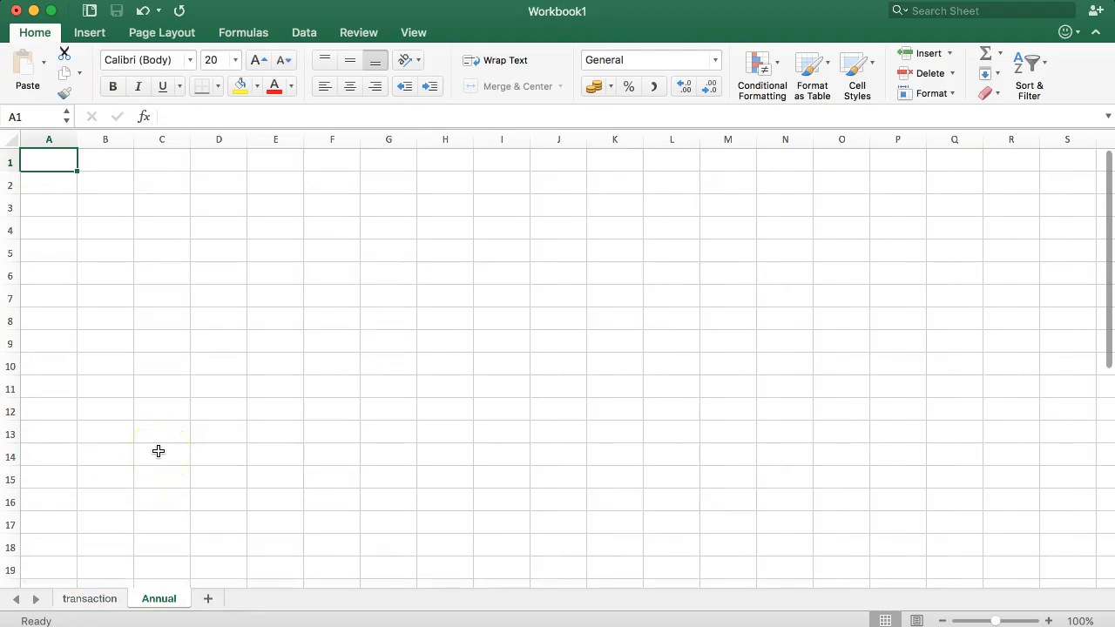
pyautogui.write('Month')
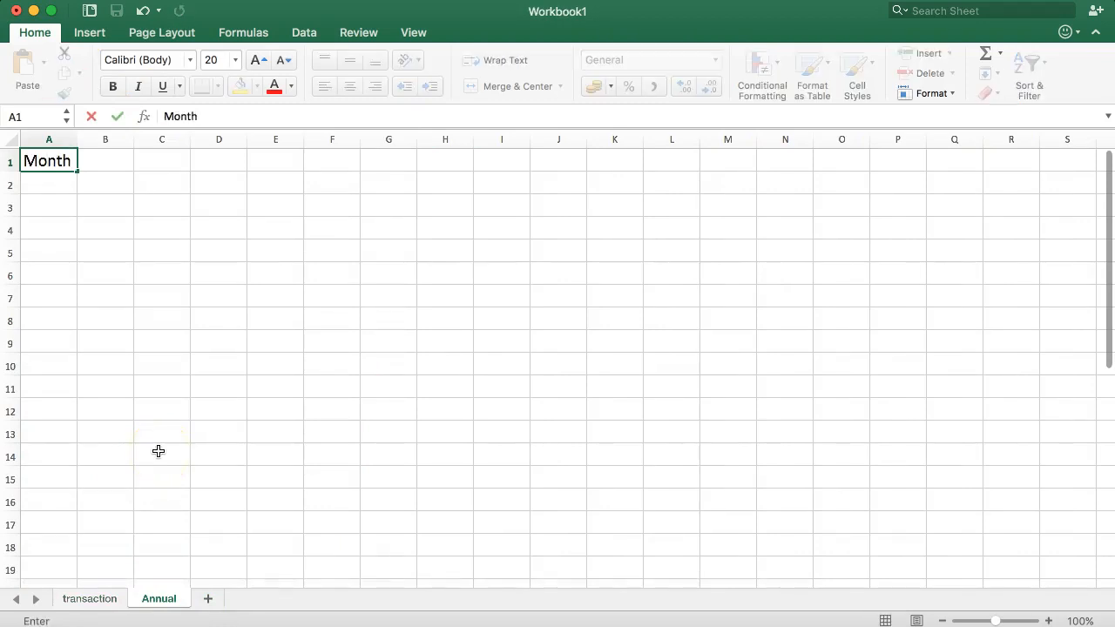
pyautogui.press('Tab')
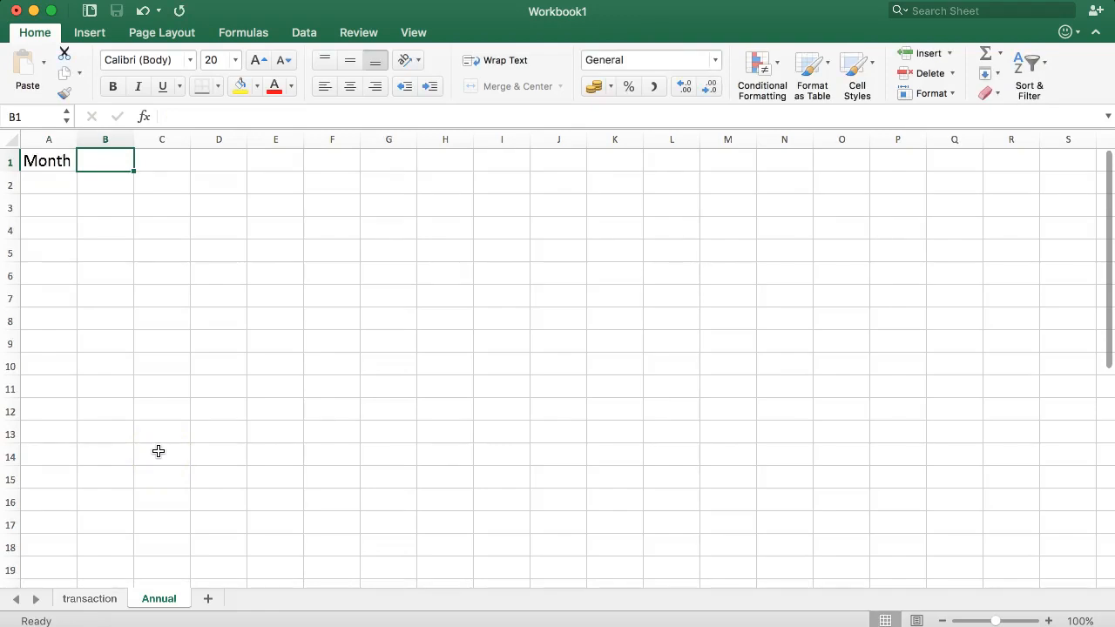
pyautogui.write('Total Expe')
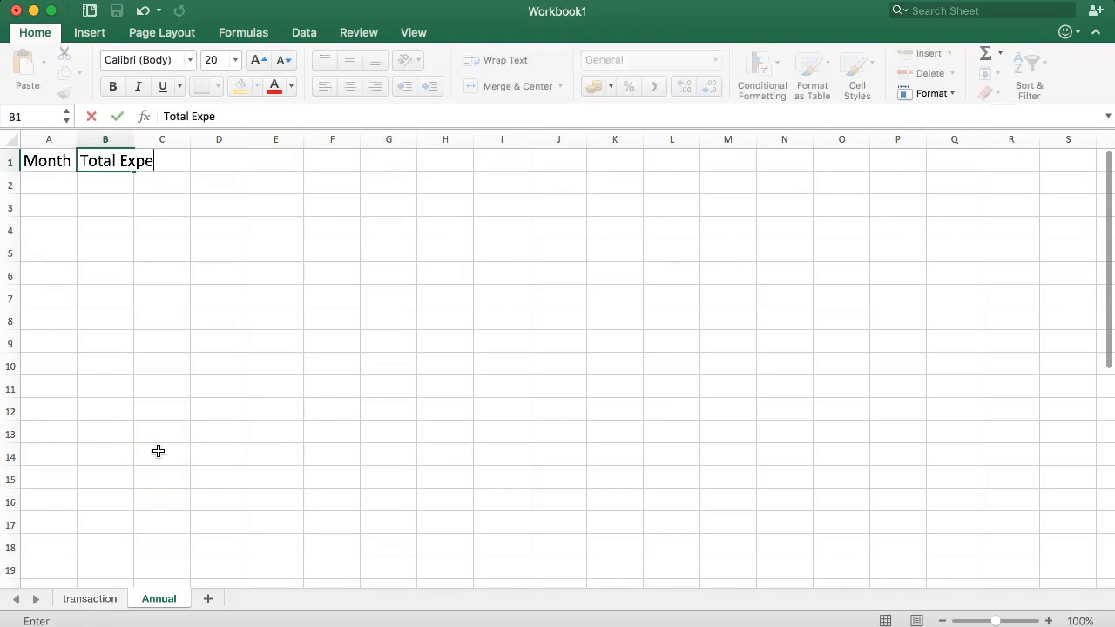
pyautogui.write('nse')
pyautogui.press('Tab')
pyautogui.write('To')
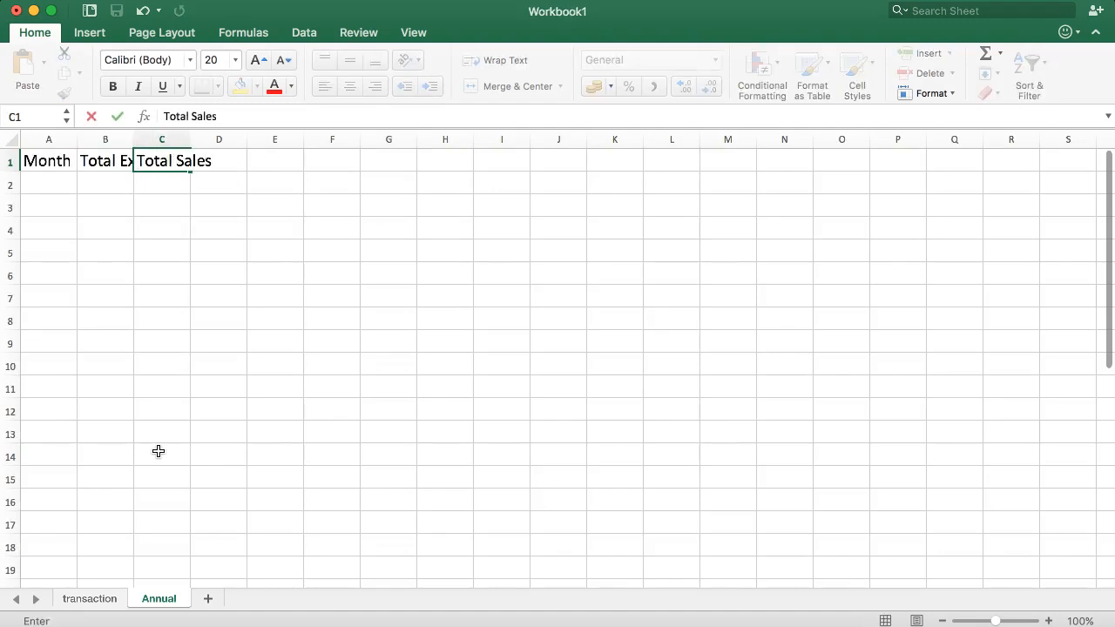
# Resize columns A to C to an equal width that fits the Total Expense heading
pyautogui.moveTo(131, 273); pyautogui.dragTo(120, 191)
pyautogui.moveTo(53, 139); pyautogui.dragTo(291, 136)
pyautogui.doubleClick(212, 140)
pyautogui.click(270, 193)
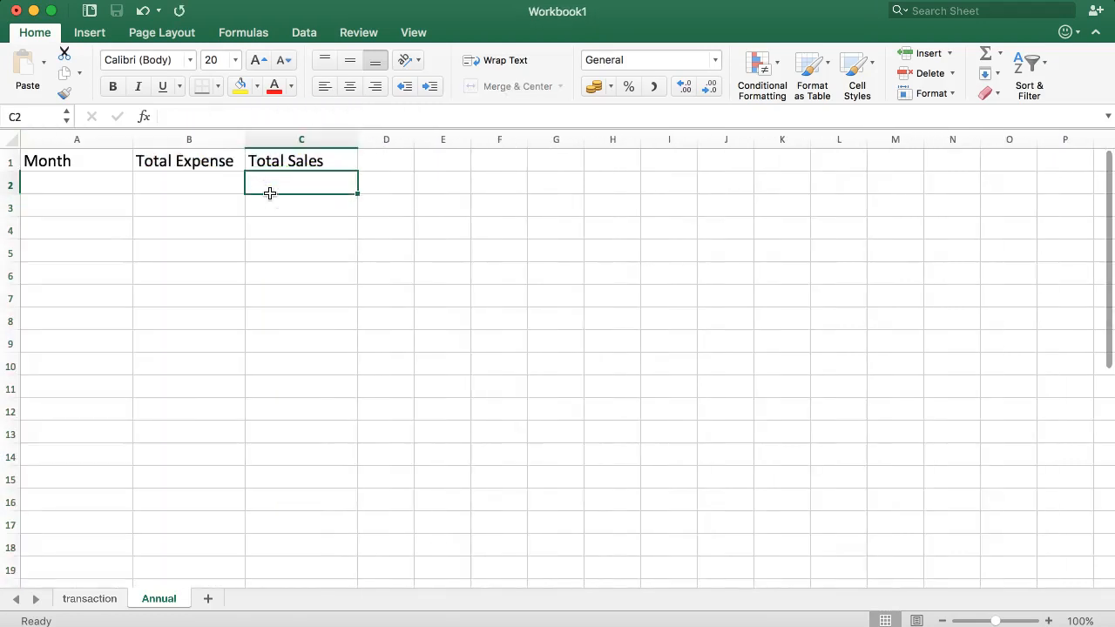
# Widen columns A to C further, to a width of 25.50 each
pyautogui.moveTo(82, 157); pyautogui.dragTo(281, 160)
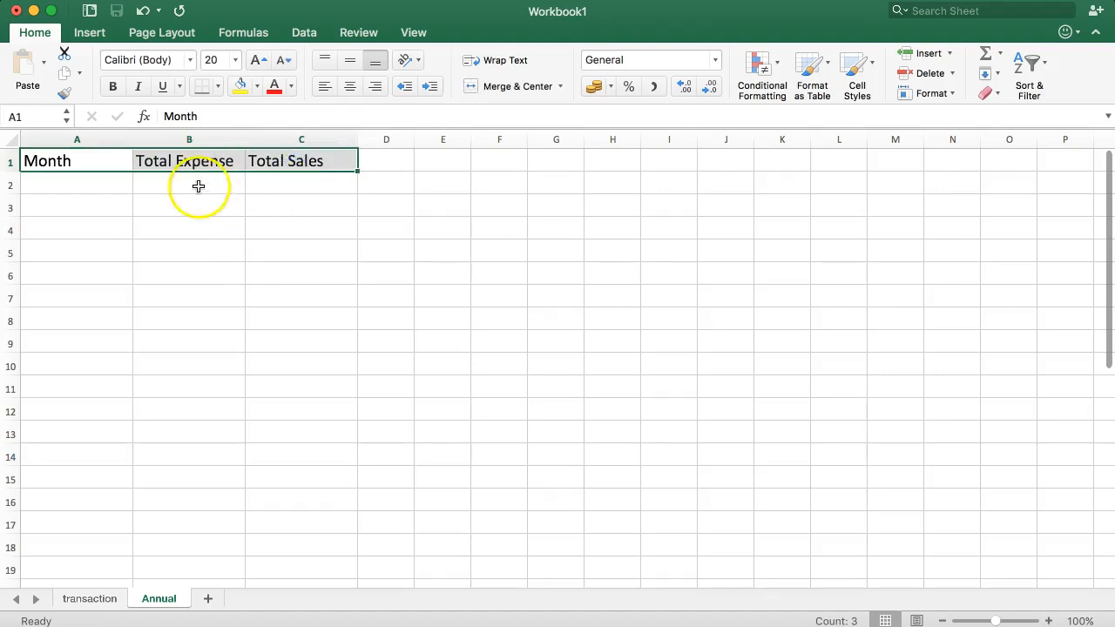
pyautogui.moveTo(349, 139); pyautogui.dragTo(52, 144)
pyautogui.moveTo(357, 135); pyautogui.dragTo(383, 133)
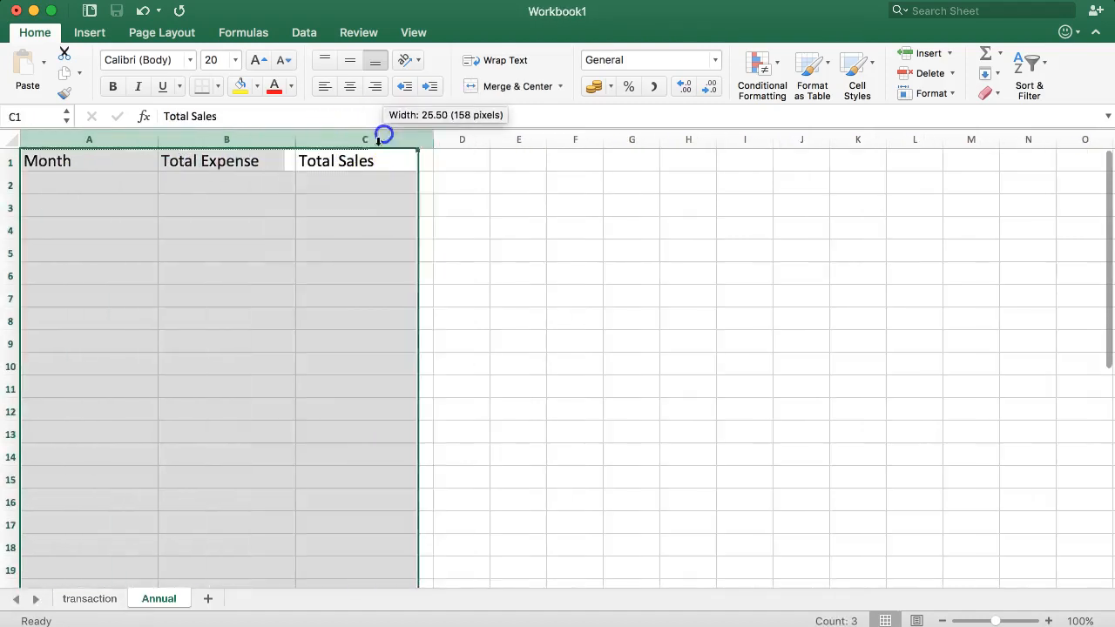
pyautogui.click(364, 228)
pyautogui.click(124, 189)
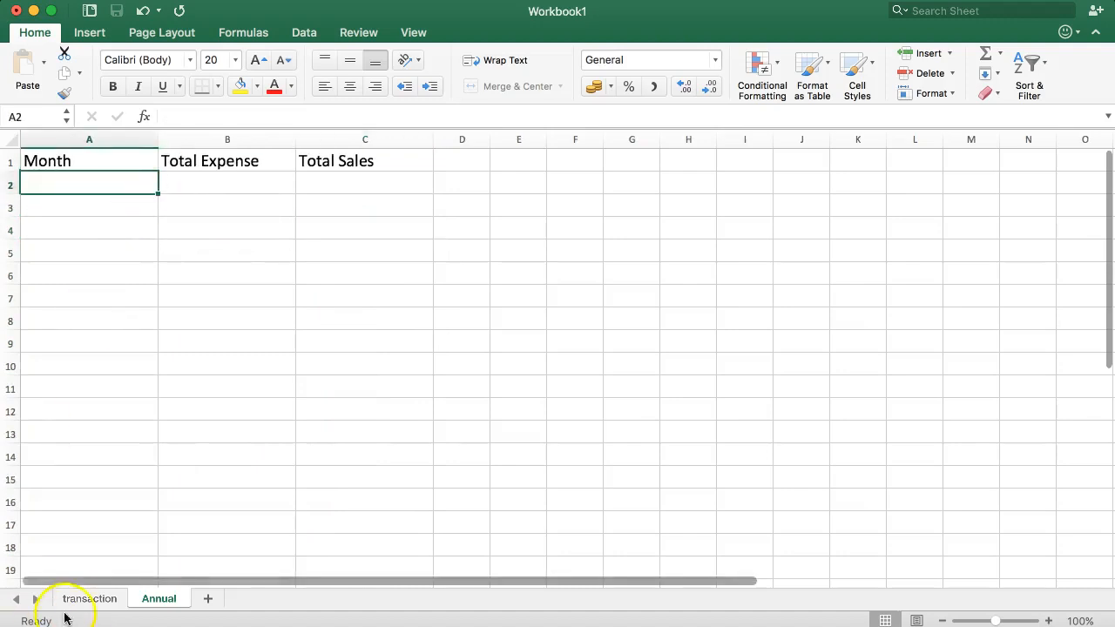
# Fill the 2018 transactions in A2:D13 of the transaction sheet with light green
pyautogui.click(89, 598)
pyautogui.moveTo(52, 181); pyautogui.dragTo(409, 433)
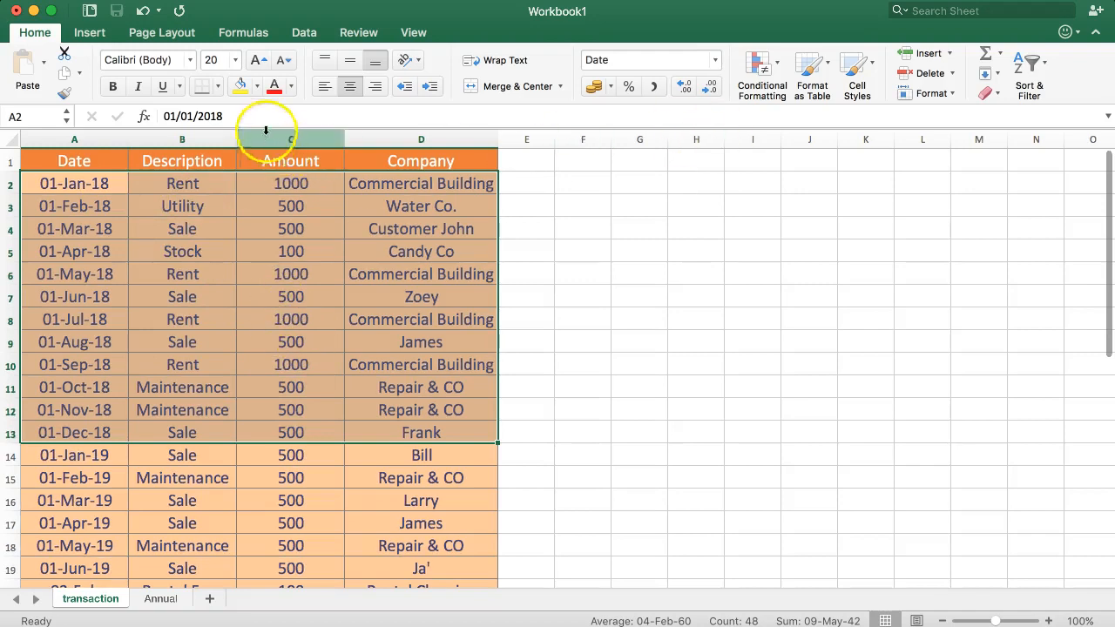
pyautogui.click(240, 85)
pyautogui.click(256, 87)
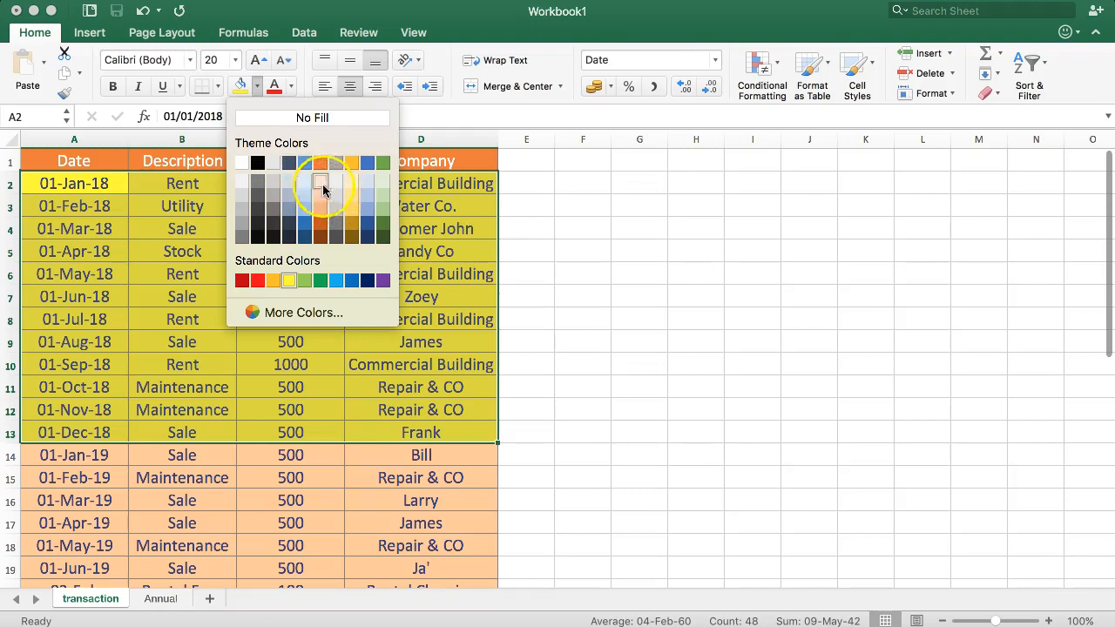
pyautogui.click(380, 198)
pyautogui.click(230, 250)
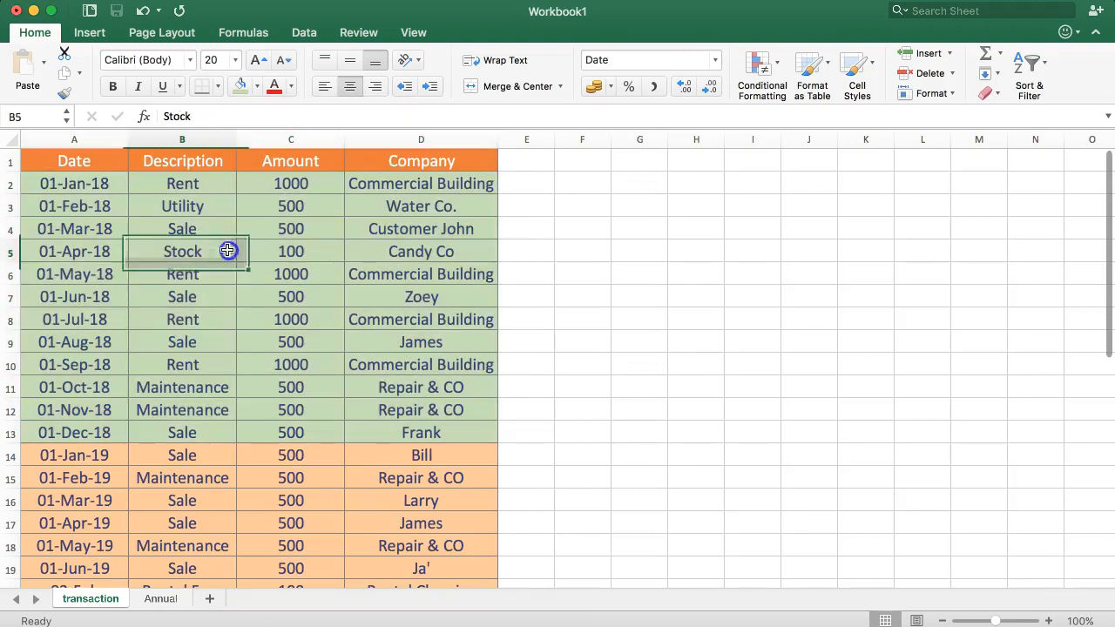
# List the months Jan to Dec in cells A2 to A13 of the Annual sheet as a filled series
pyautogui.click(162, 599)
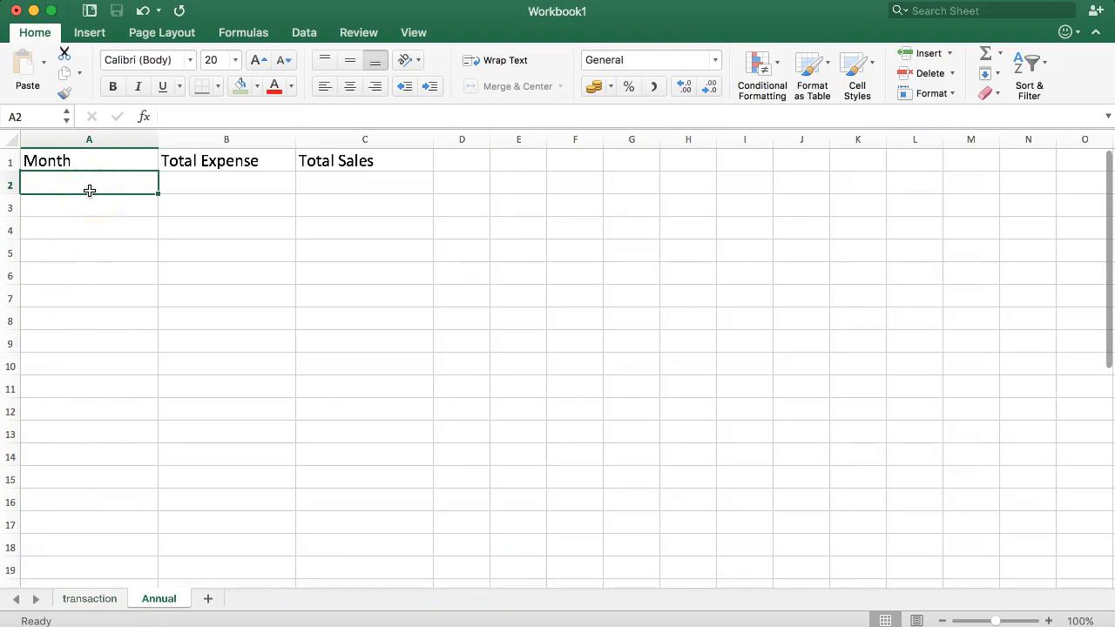
pyautogui.press('Return')
pyautogui.click(148, 190)
pyautogui.moveTo(157, 192); pyautogui.dragTo(140, 445)
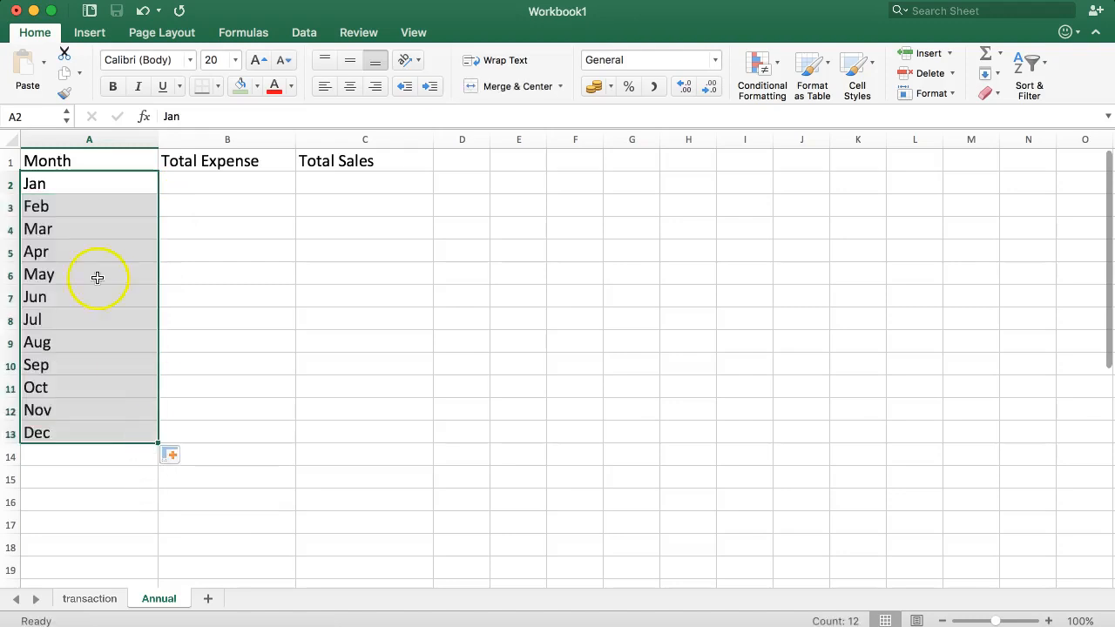
# Center the month names in A2:A13 horizontally and select the January Total Expense cell
pyautogui.click(350, 86)
pyautogui.click(169, 217)
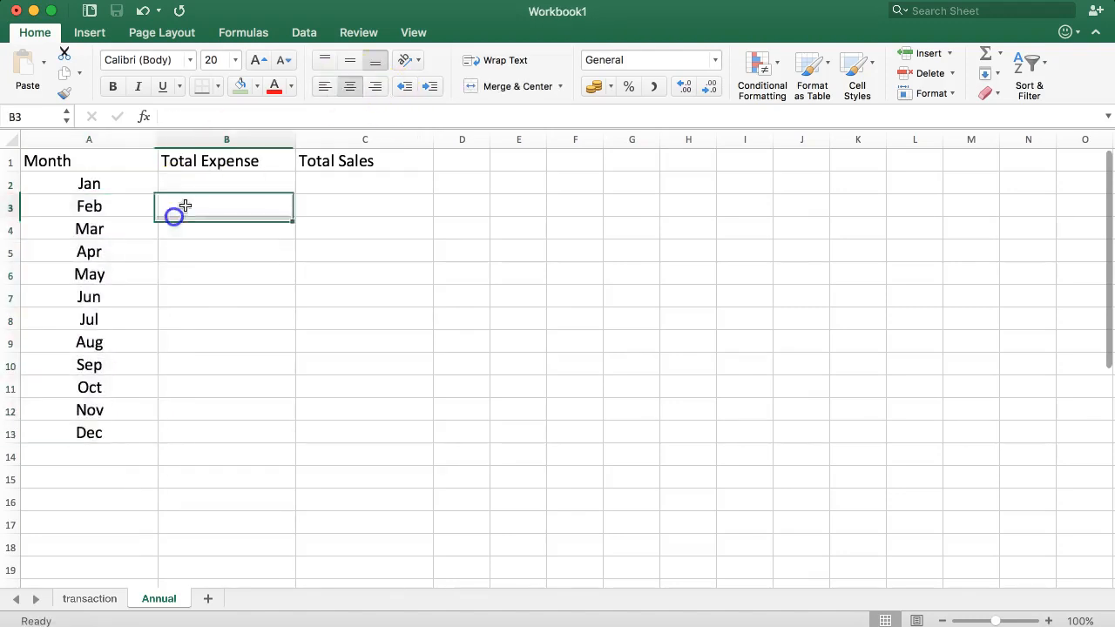
pyautogui.click(215, 182)
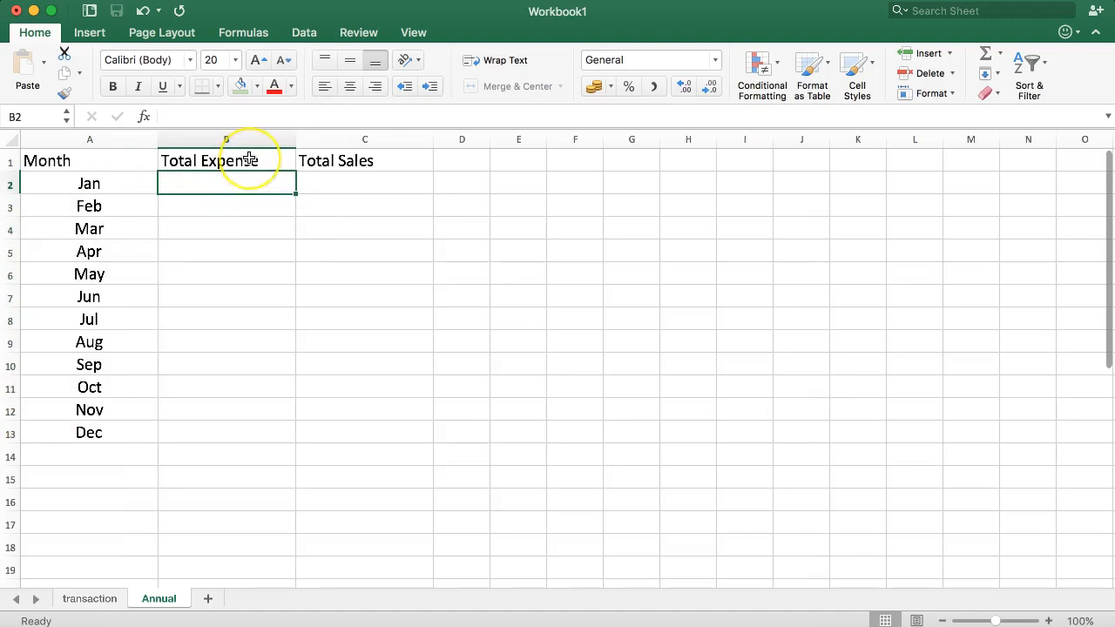
# Review the 2018 rows of the transaction sheet, including the December entry and the first empty row below the data
pyautogui.click(98, 597)
pyautogui.moveTo(72, 183); pyautogui.dragTo(426, 433)
pyautogui.click(531, 383)
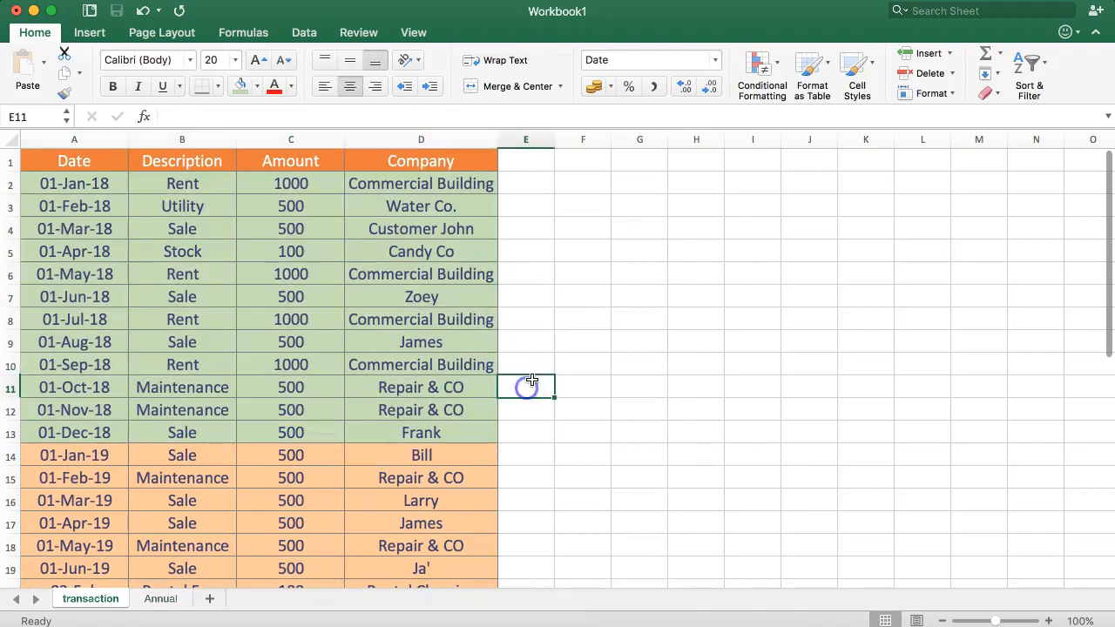
pyautogui.scroll(-4, 527, 388)
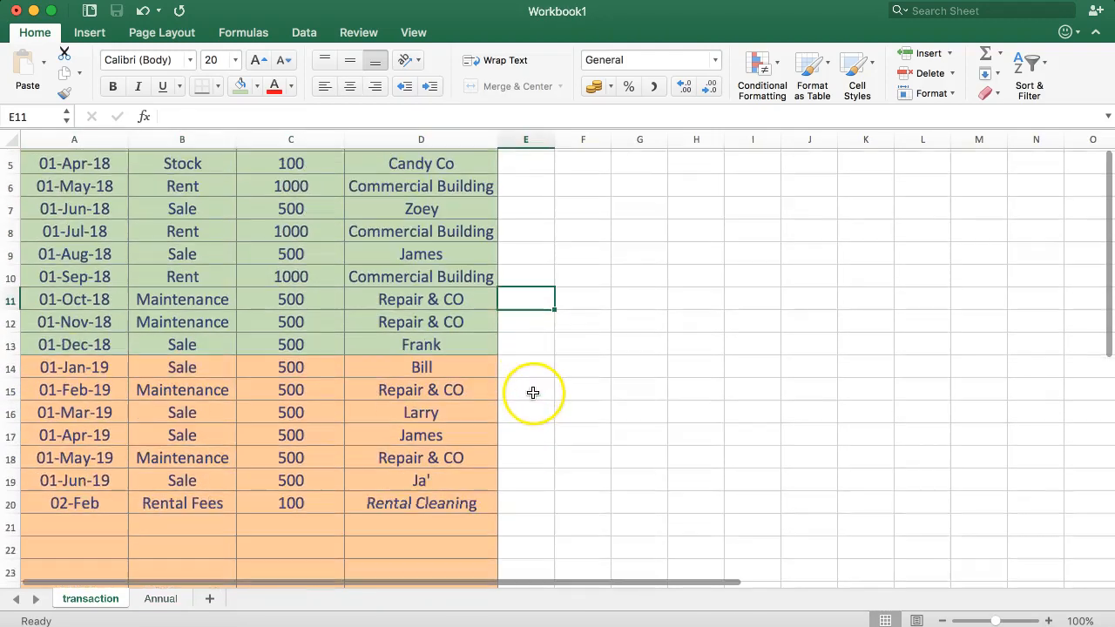
pyautogui.click(80, 319)
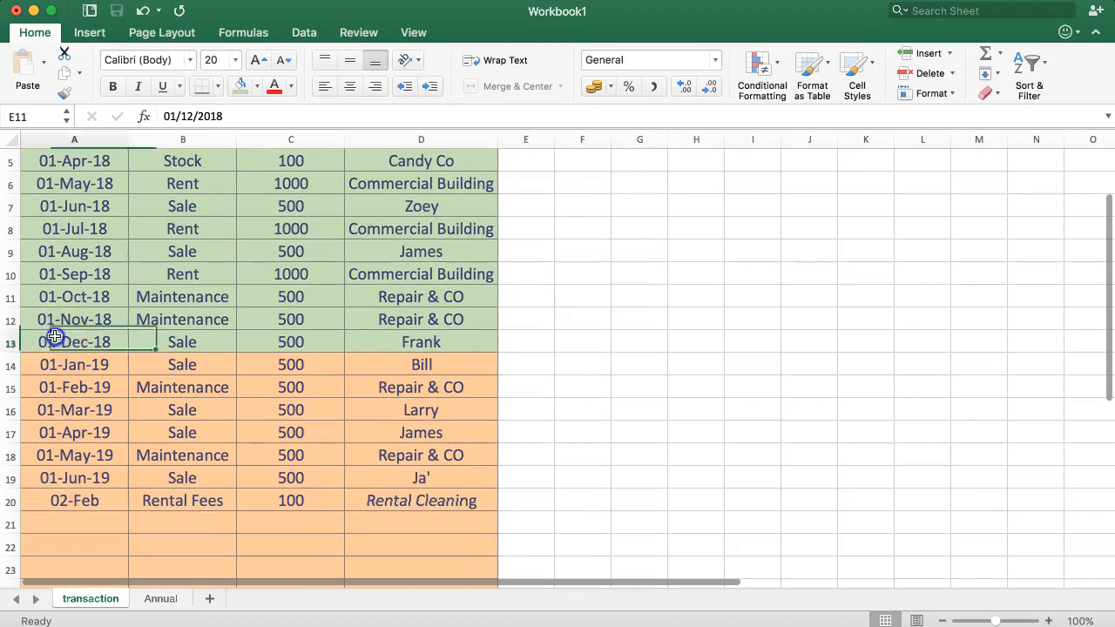
pyautogui.click(78, 344)
pyautogui.click(63, 531)
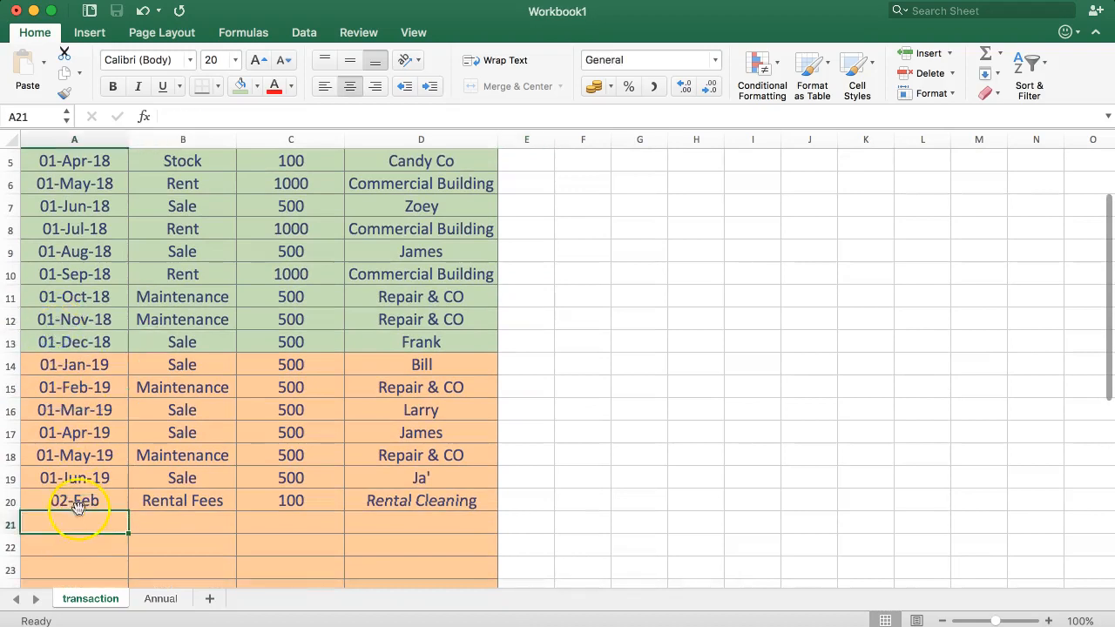
pyautogui.moveTo(65, 340); pyautogui.dragTo(394, 338)
pyautogui.moveTo(80, 527); pyautogui.dragTo(425, 519)
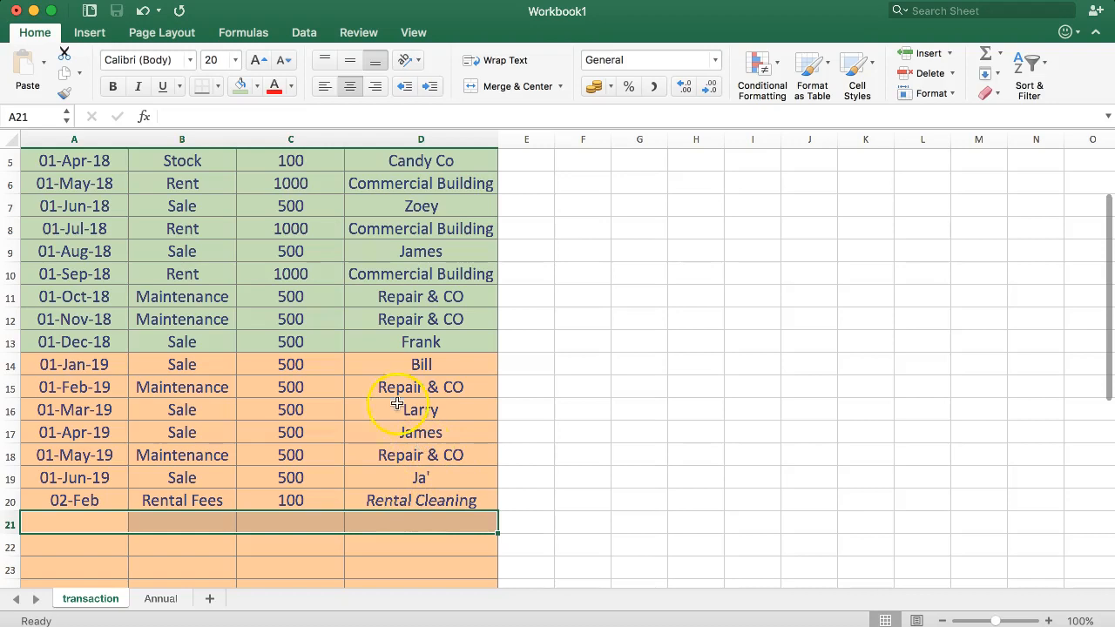
pyautogui.scroll(4, 174, 408)
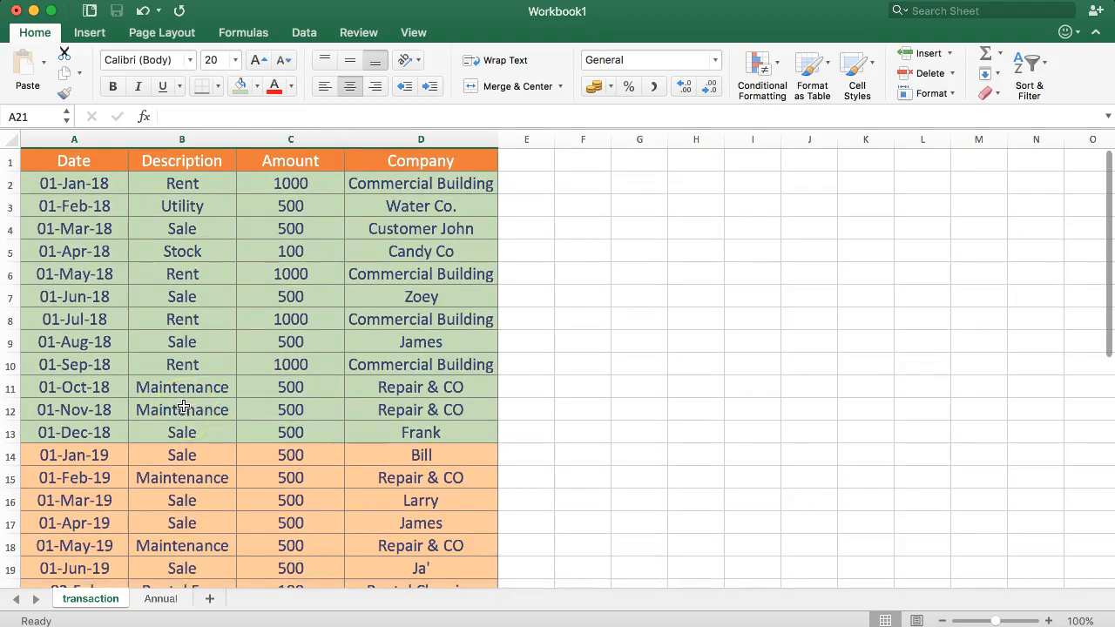
# Start a SUMIF formula in cell B2 of the Annual sheet for January's Total Expense
pyautogui.click(159, 599)
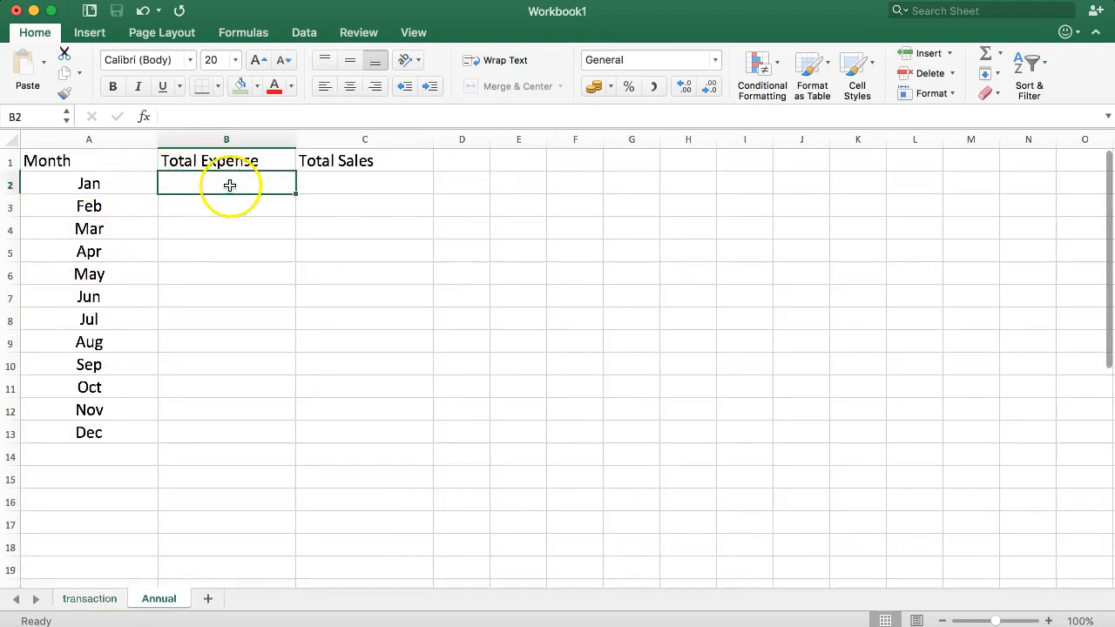
pyautogui.write('=')
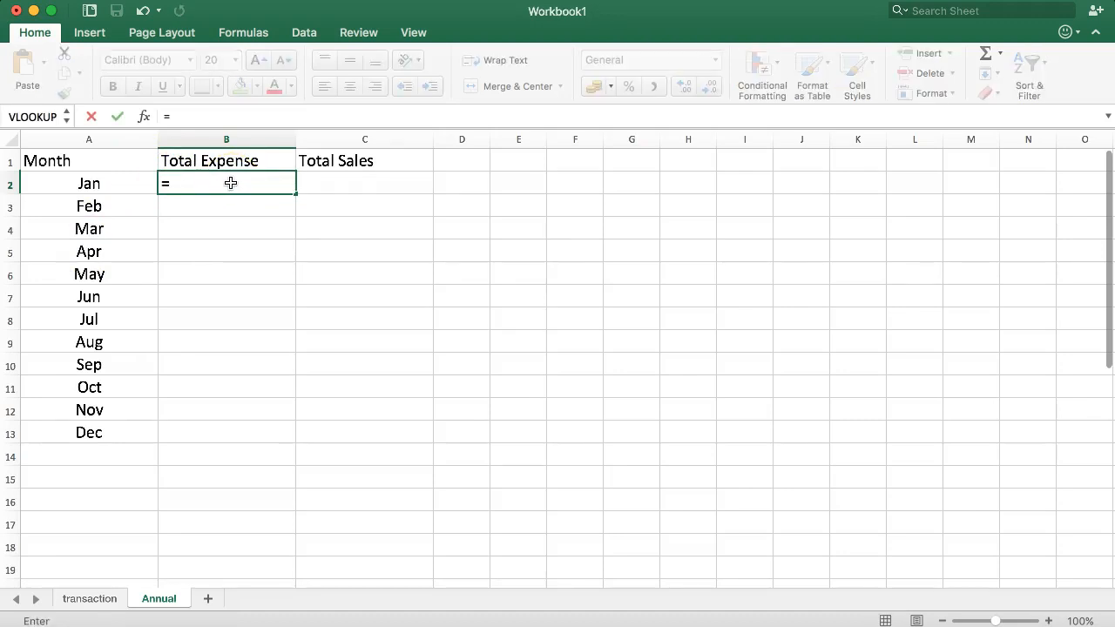
pyautogui.write('SUM')
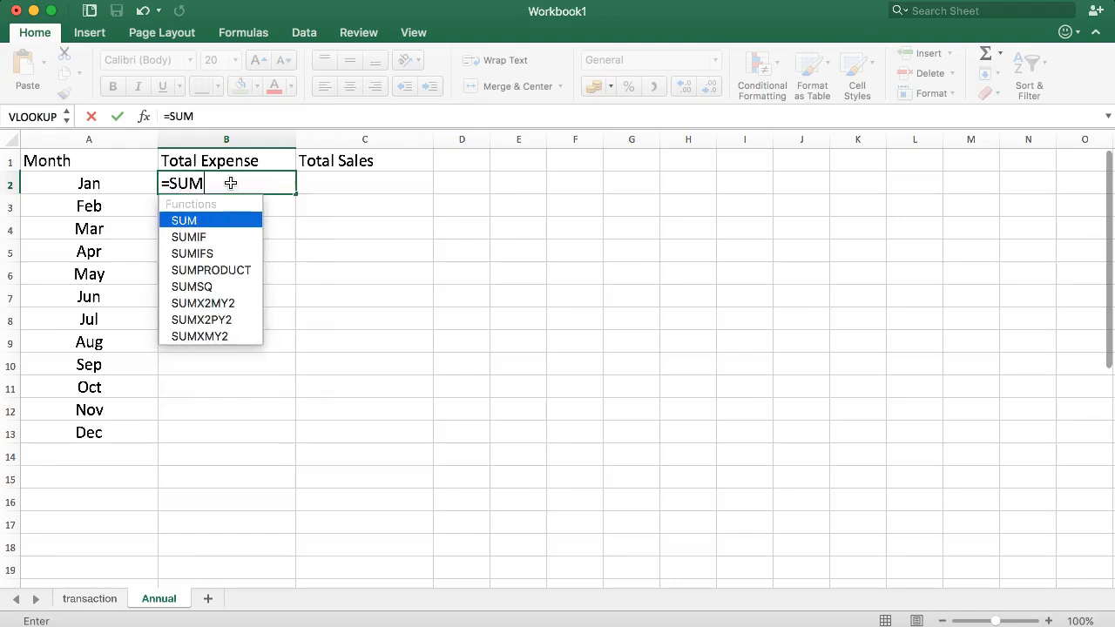
pyautogui.write('IF(')
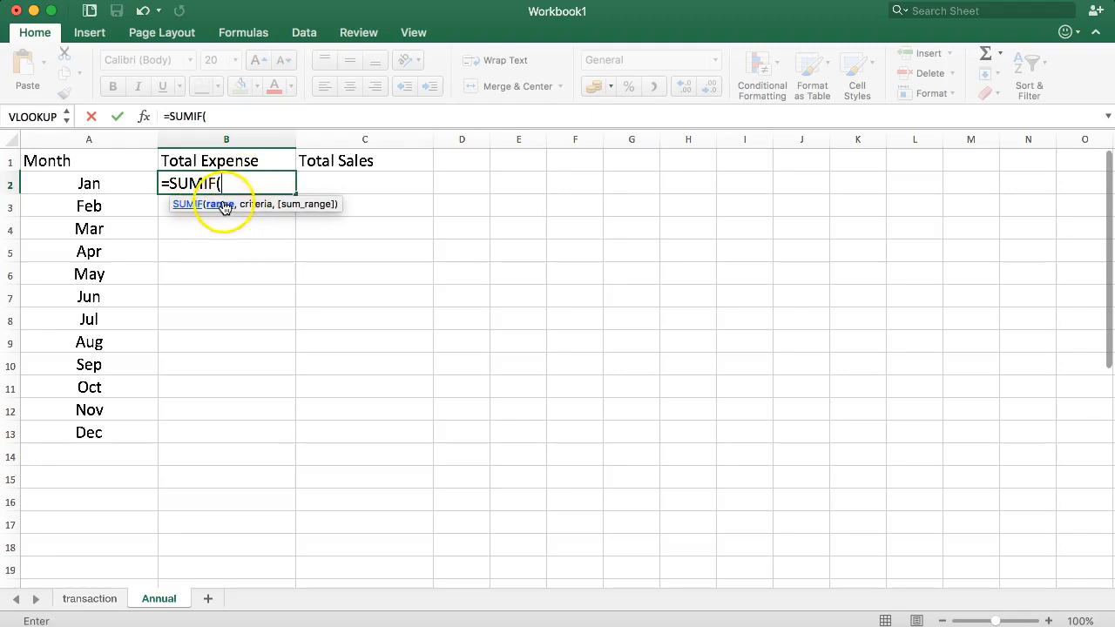
pyautogui.click(98, 601)
pyautogui.moveTo(58, 179); pyautogui.dragTo(84, 339)
pyautogui.scroll(5, 84, 339)
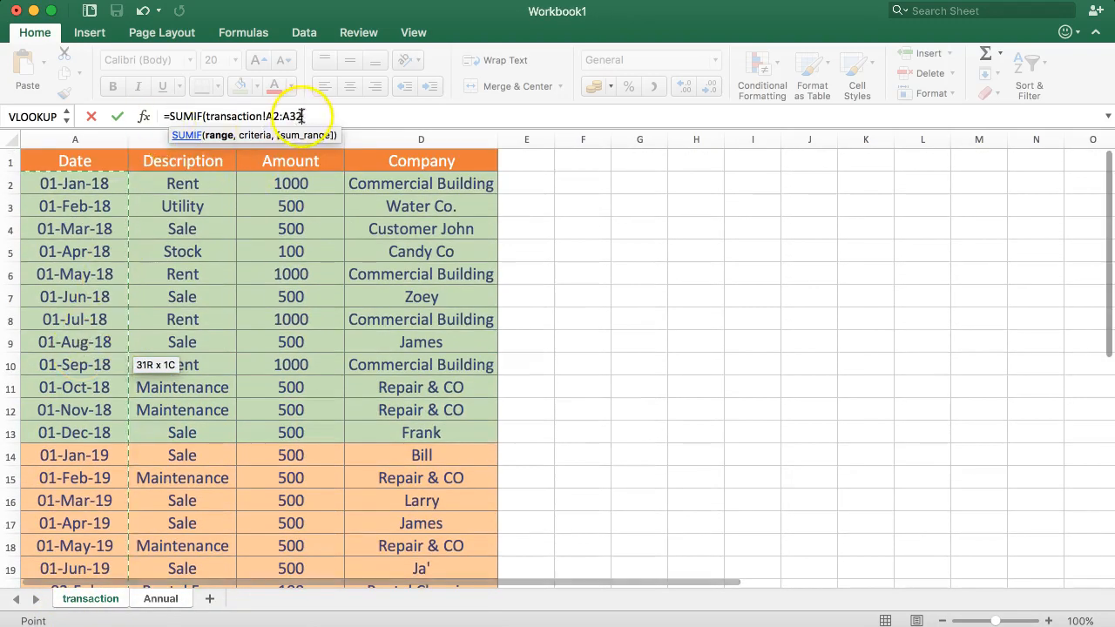
pyautogui.moveTo(301, 117); pyautogui.dragTo(275, 117)
pyautogui.press('BackSpace')
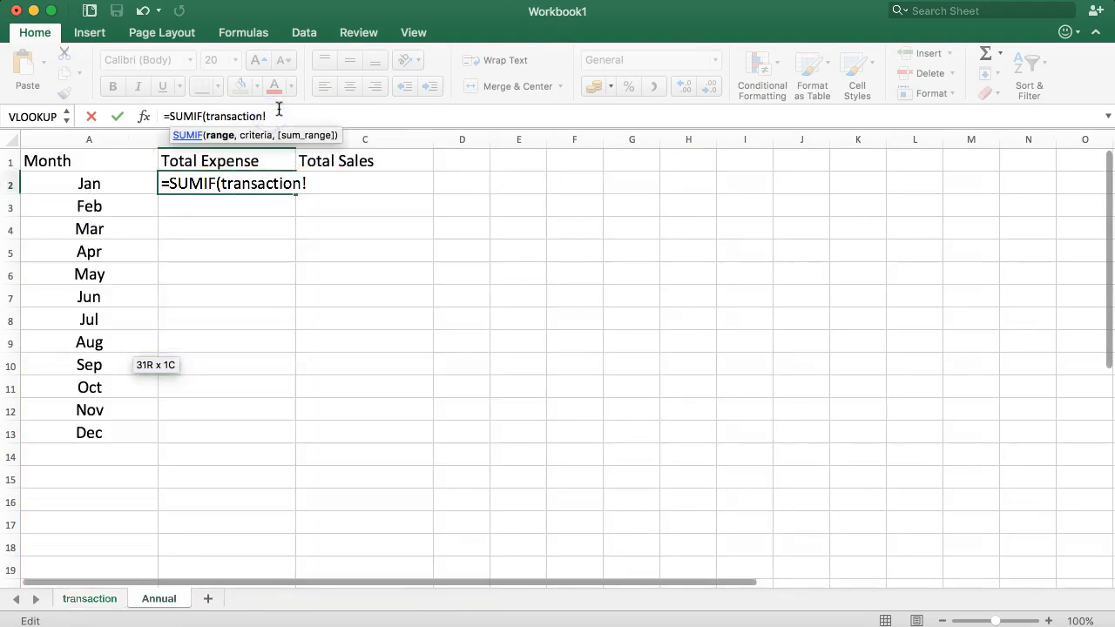
pyautogui.click(90, 596)
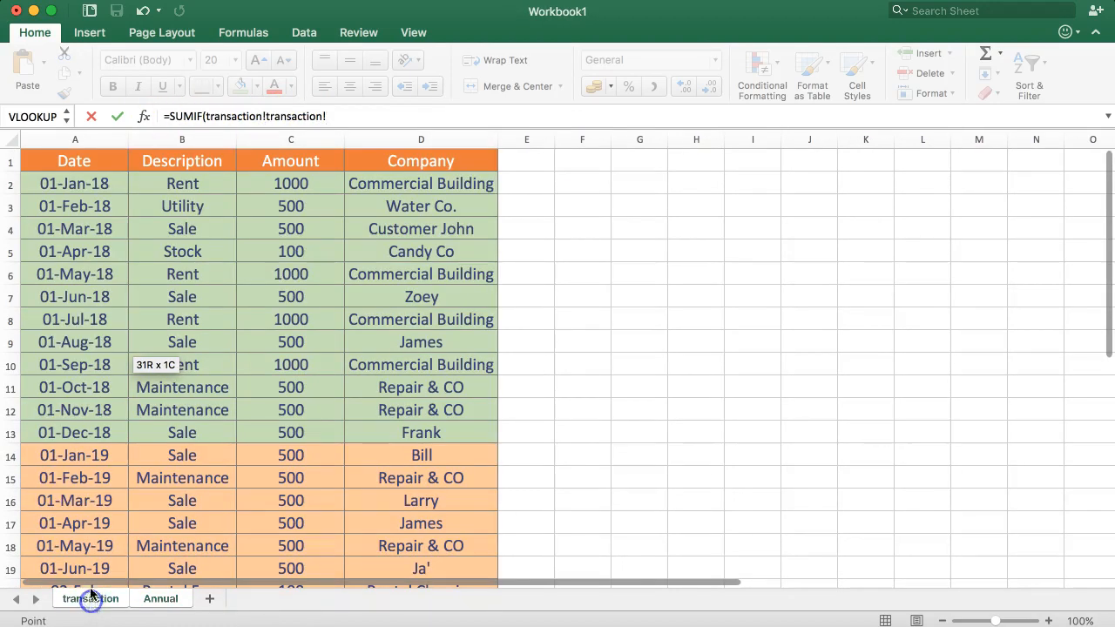
pyautogui.moveTo(263, 116); pyautogui.dragTo(380, 111)
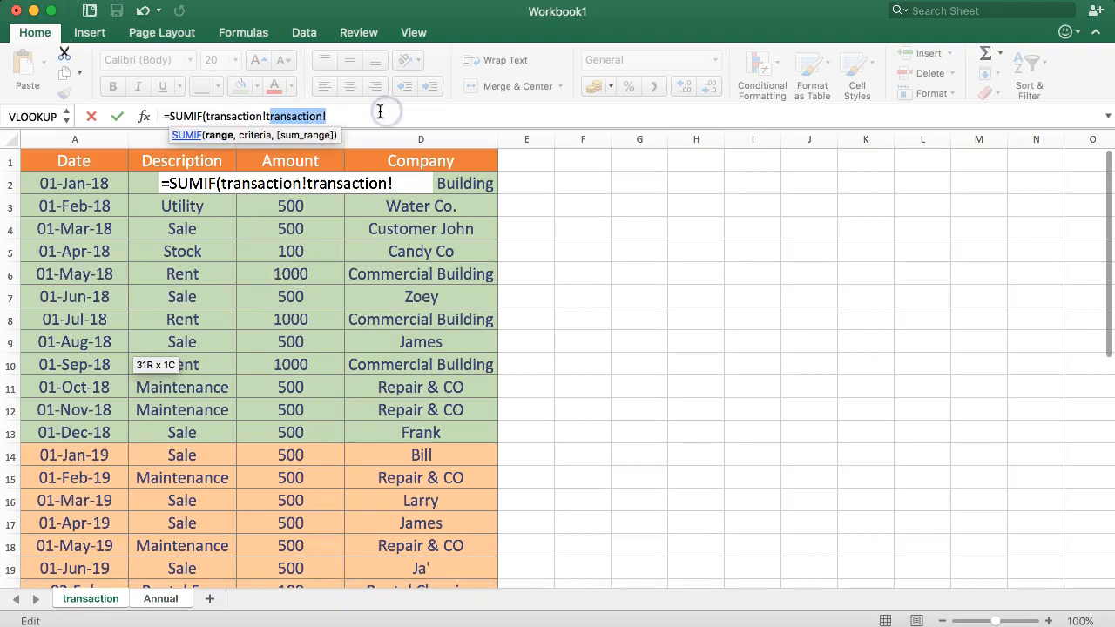
pyautogui.press('BackSpace')
pyautogui.press('BackSpace')
pyautogui.press('BackSpace')
pyautogui.press('BackSpace')
pyautogui.press('BackSpace')
pyautogui.press('BackSpace')
pyautogui.press('BackSpace')
pyautogui.press('BackSpace')
pyautogui.press('BackSpace')
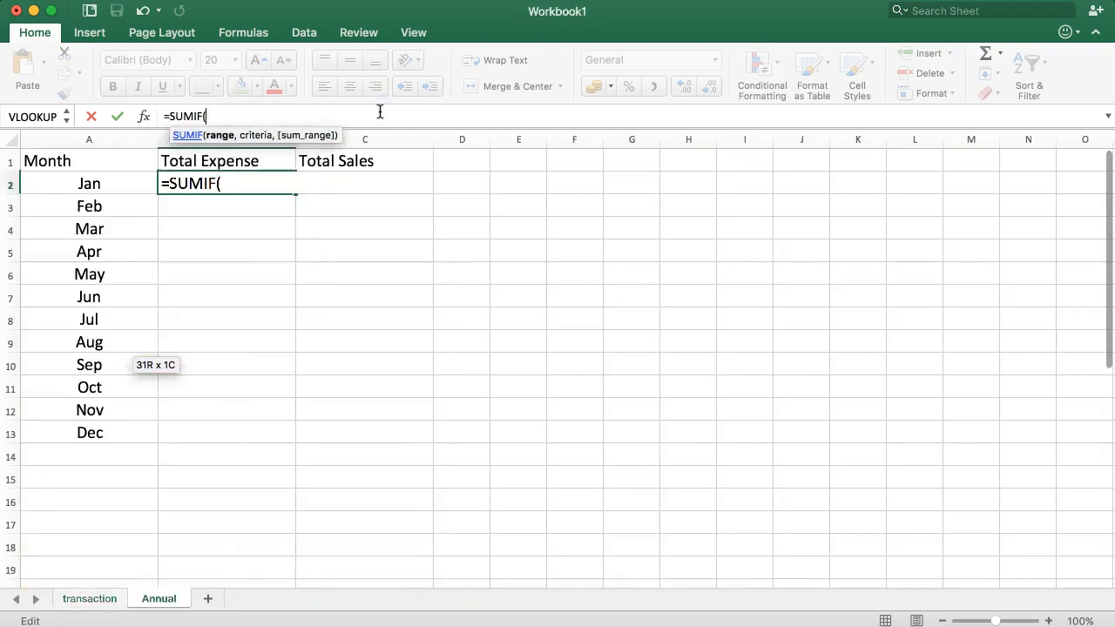
pyautogui.write('(')
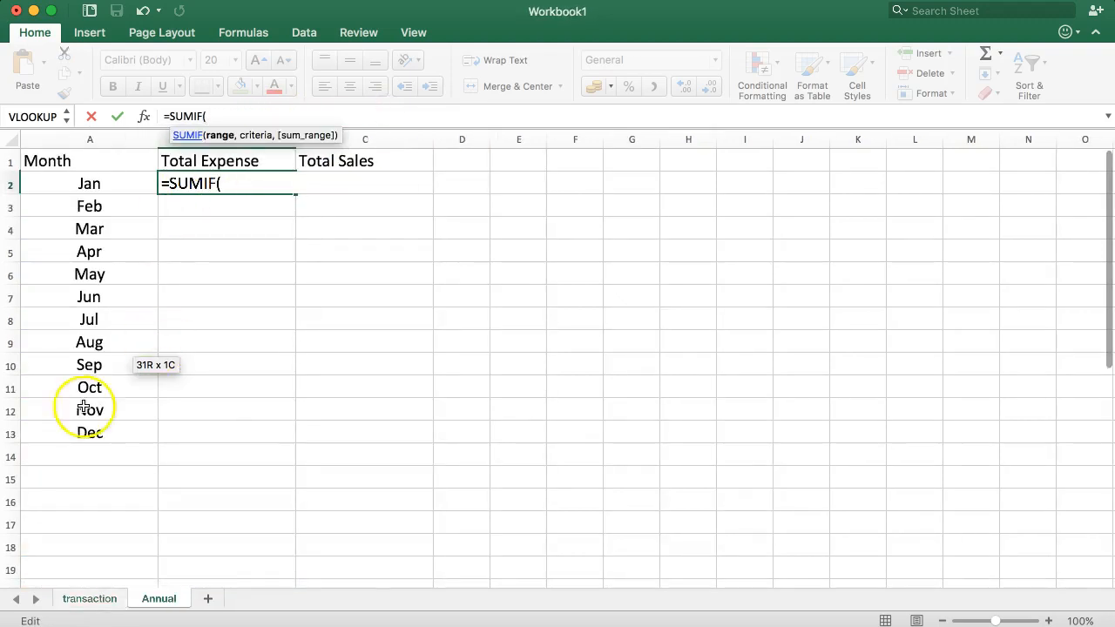
# Set the SUMIF range to the whole column A of the transaction sheet and the criteria to cell A2 of the Annual sheet
pyautogui.click(83, 598)
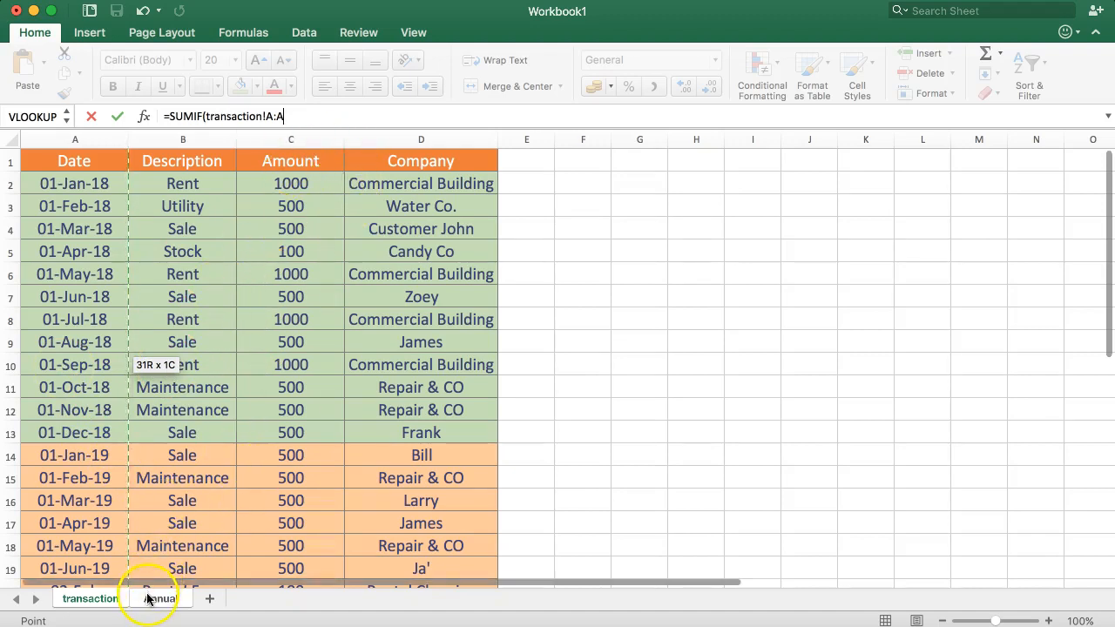
pyautogui.write(',')
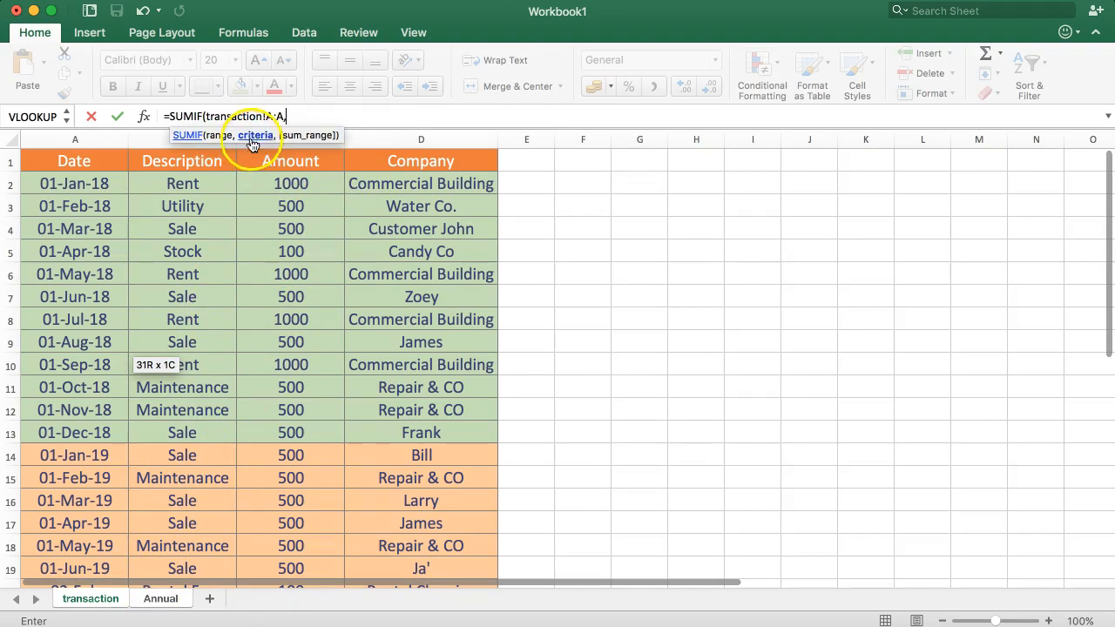
pyautogui.click(142, 599)
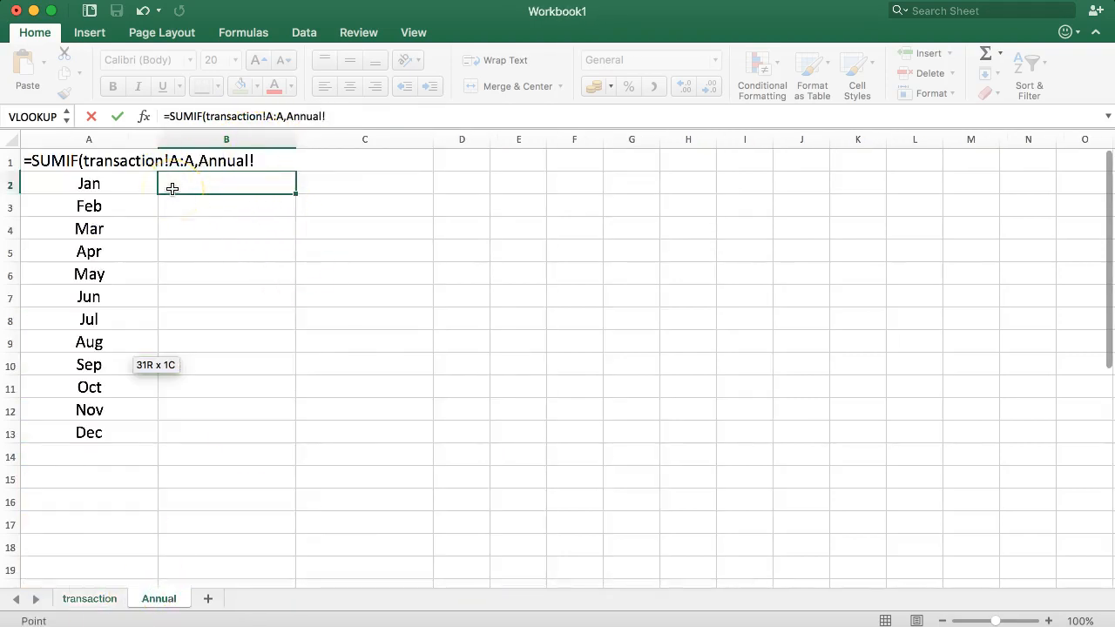
pyautogui.moveTo(287, 116); pyautogui.dragTo(373, 116)
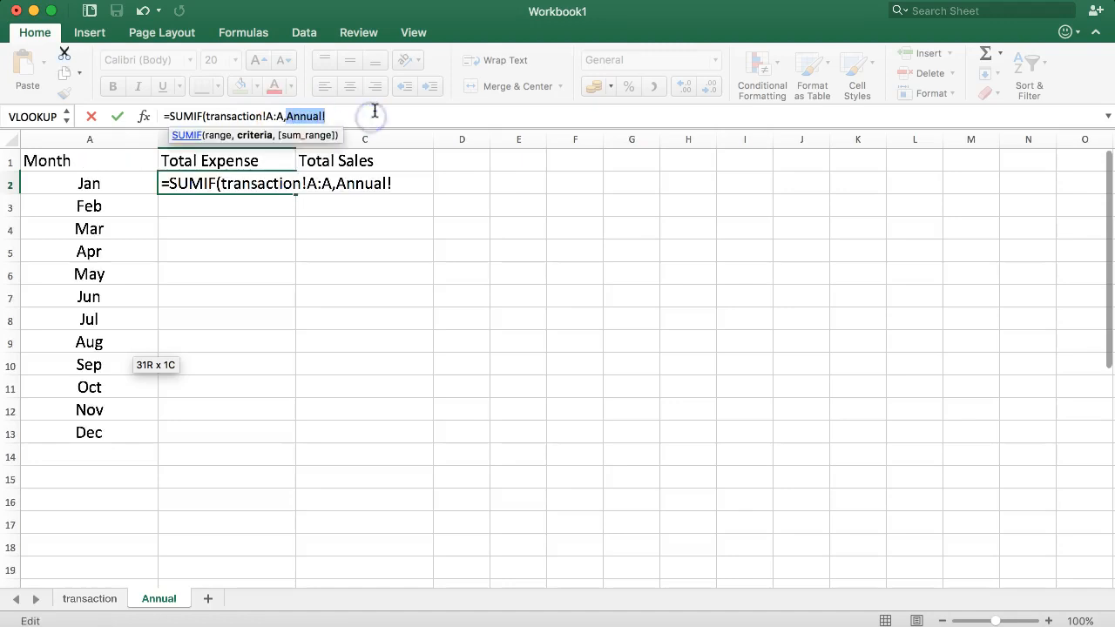
pyautogui.press('BackSpace')
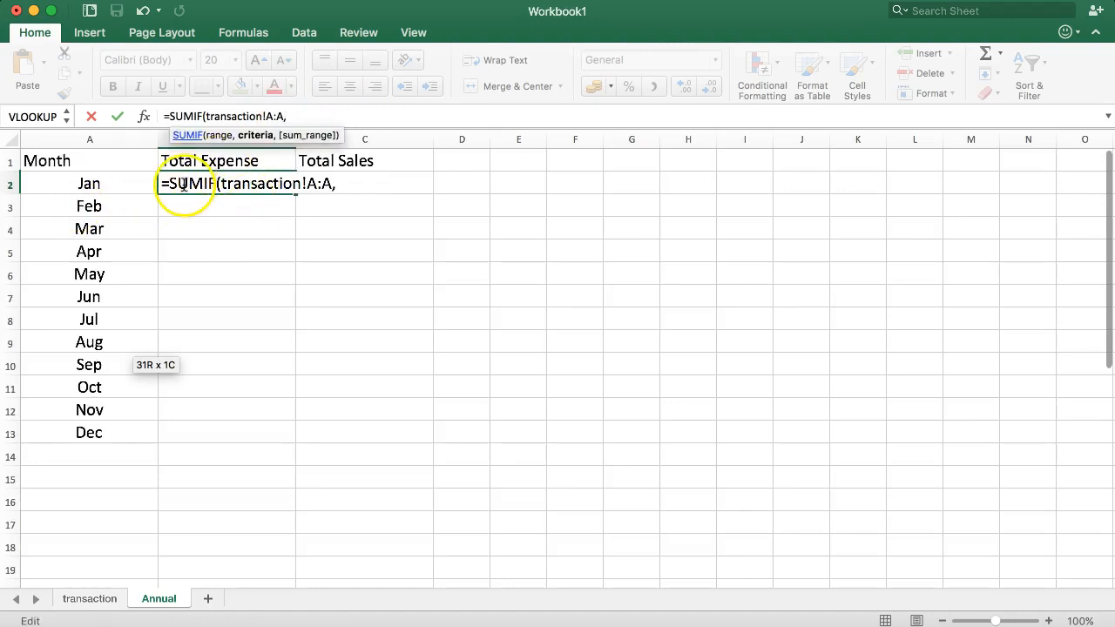
pyautogui.click(100, 186)
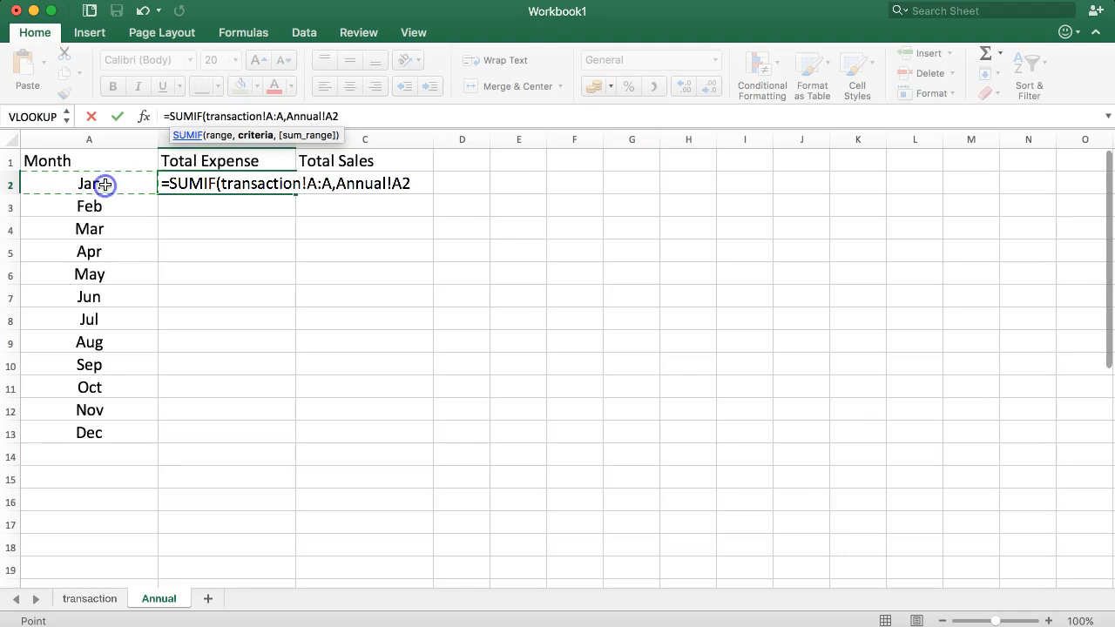
pyautogui.click(103, 188)
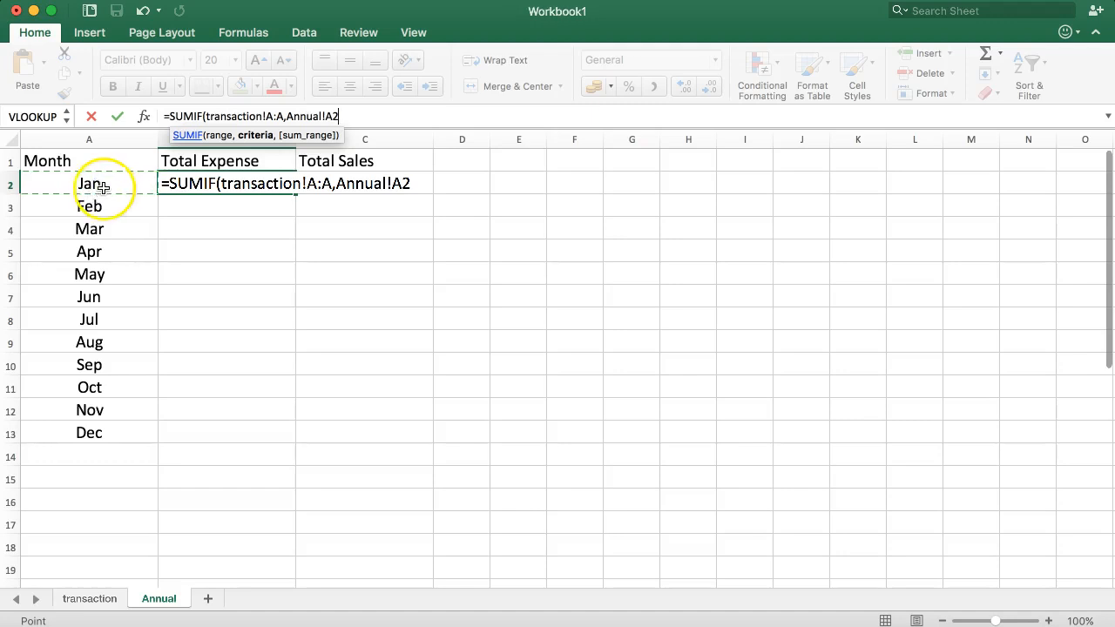
pyautogui.write(',')
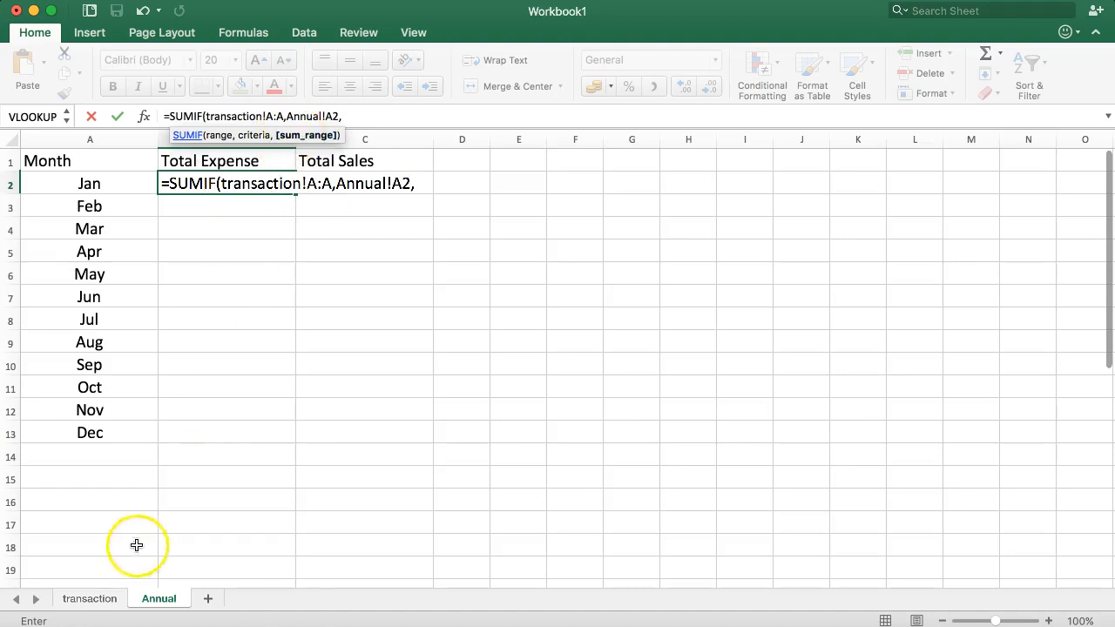
# Complete the SUMIF formula with the whole Amount column C of the transaction sheet as the sum range
pyautogui.click(102, 598)
pyautogui.moveTo(263, 191); pyautogui.dragTo(291, 409)
pyautogui.click(290, 139)
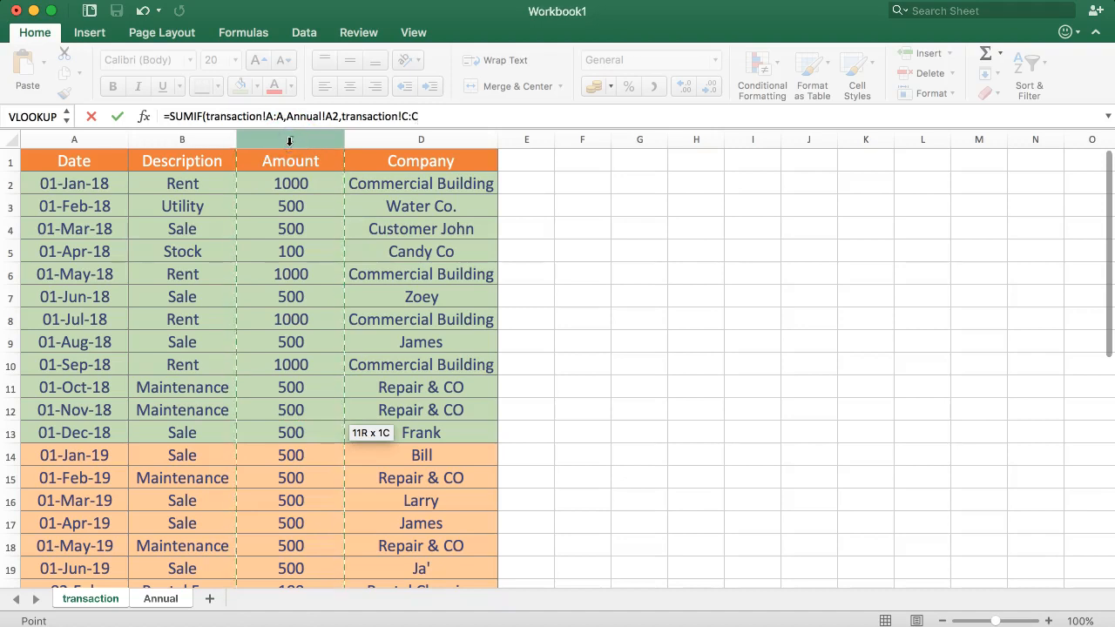
pyautogui.press('Return')
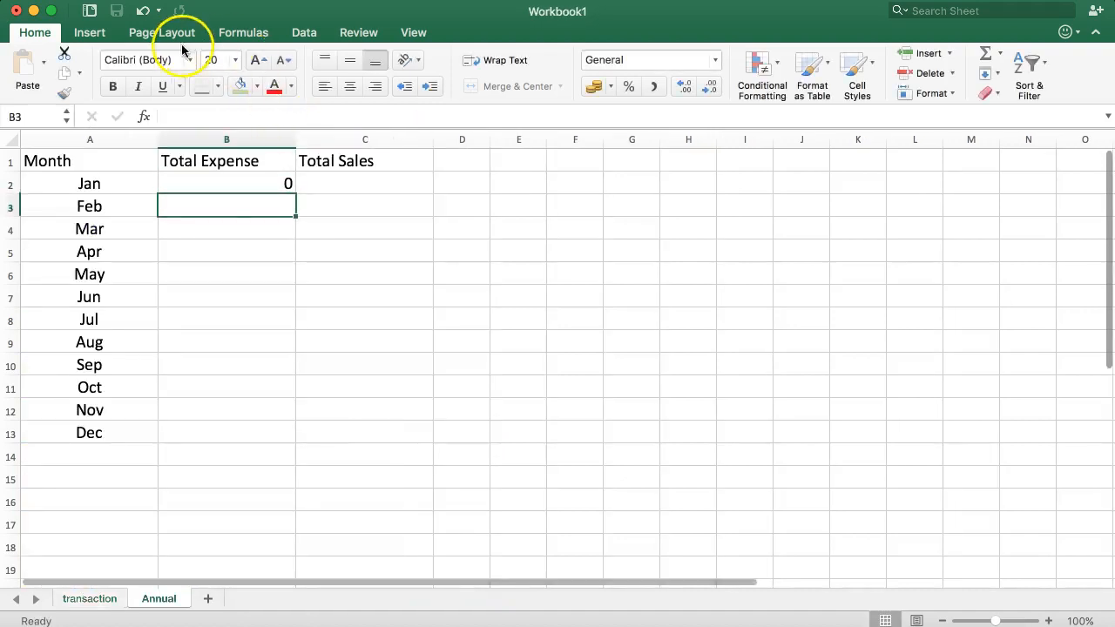
# Compare the SUMIF formula in B2 and the month entry in A2 with the first date in the transaction sheet
pyautogui.click(216, 185)
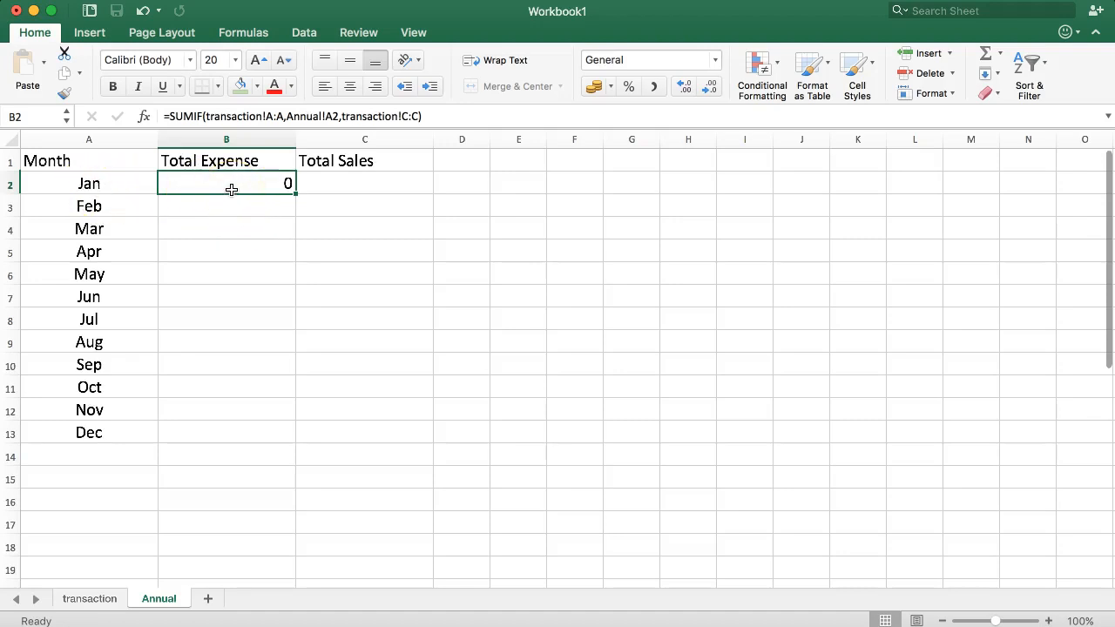
pyautogui.click(150, 185)
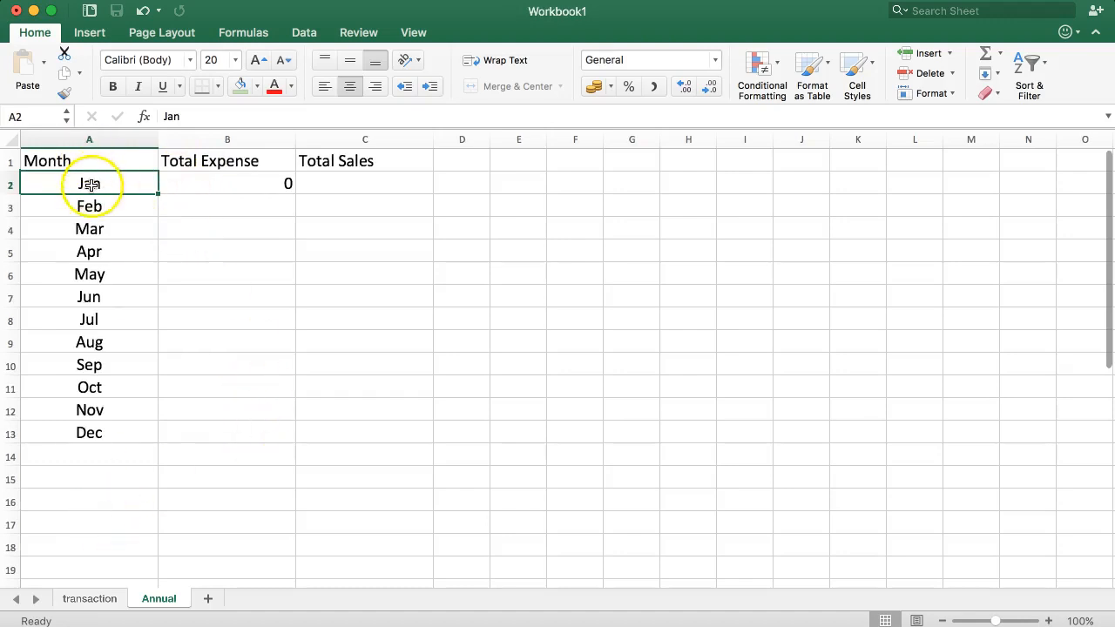
pyautogui.click(166, 183)
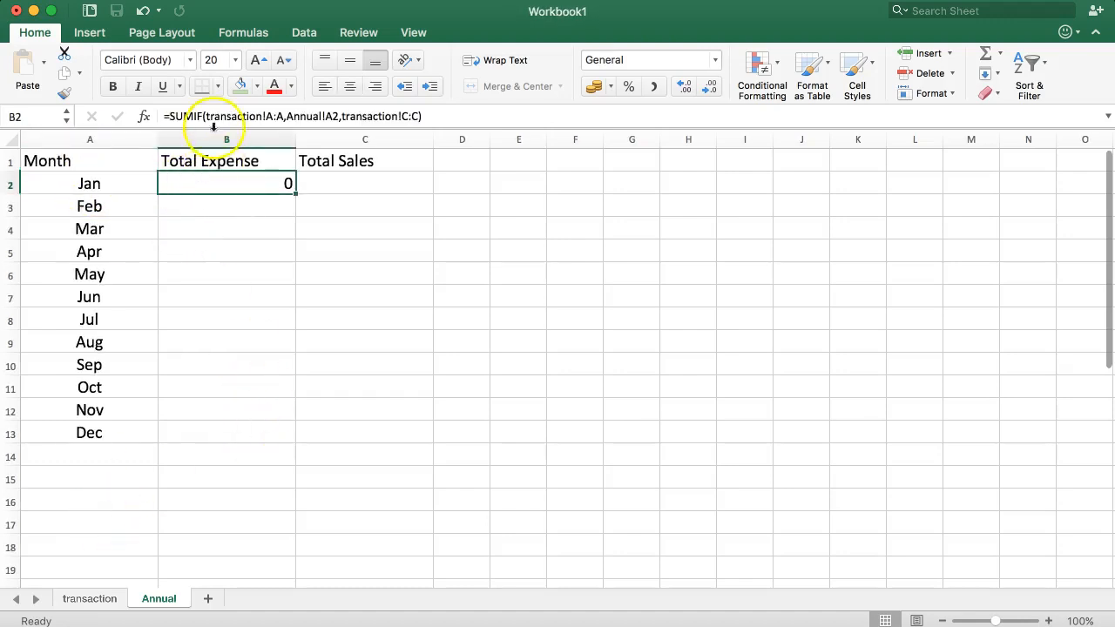
pyautogui.click(104, 184)
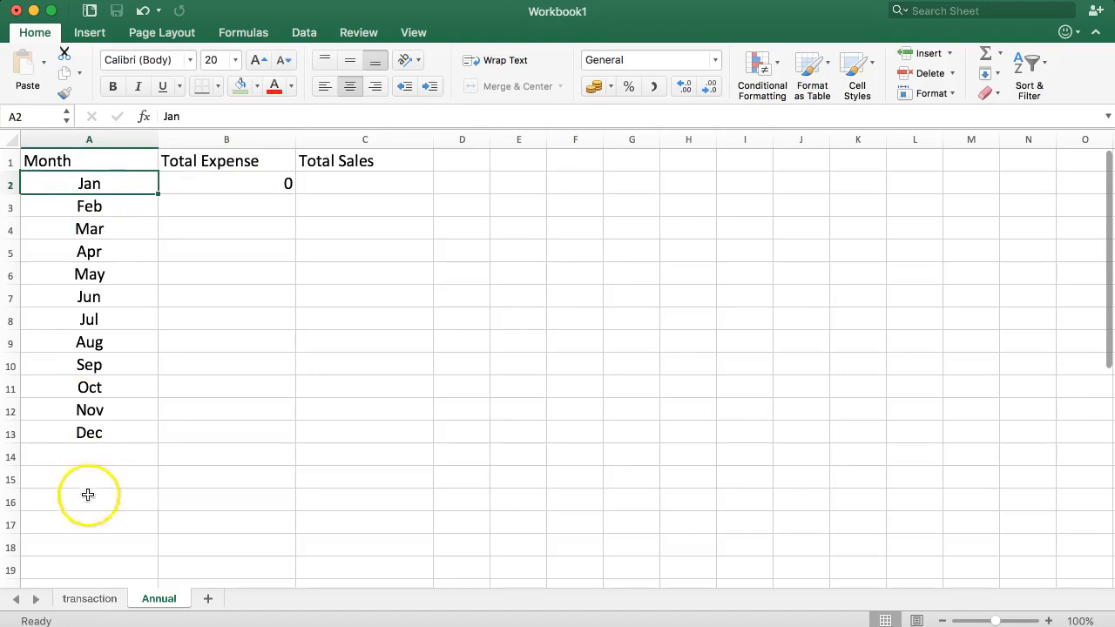
pyautogui.click(90, 600)
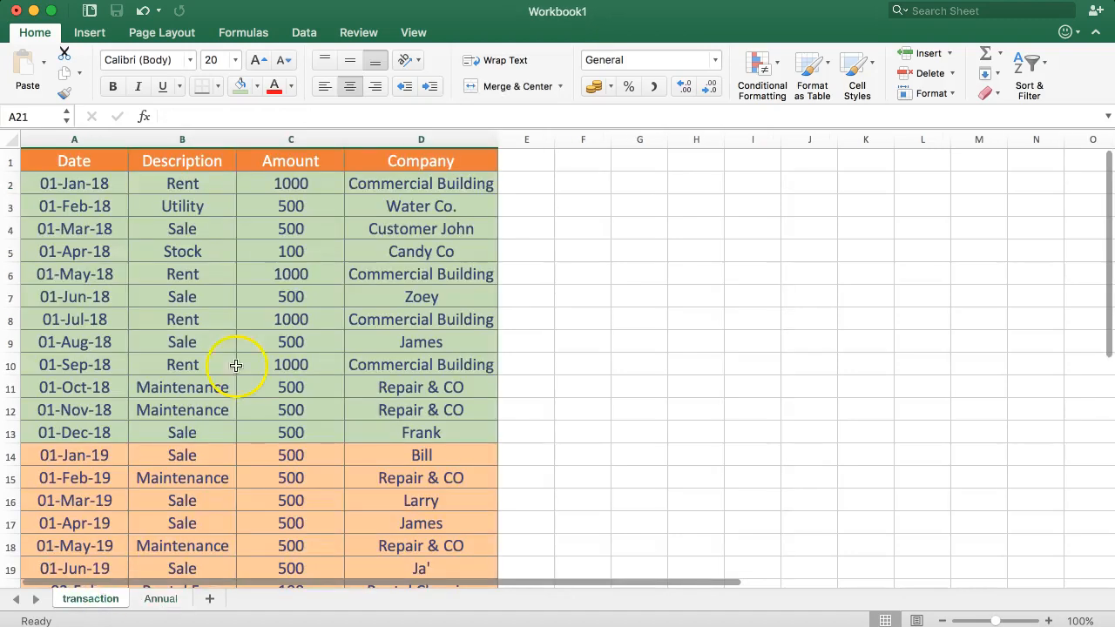
pyautogui.click(99, 183)
pyautogui.click(96, 180)
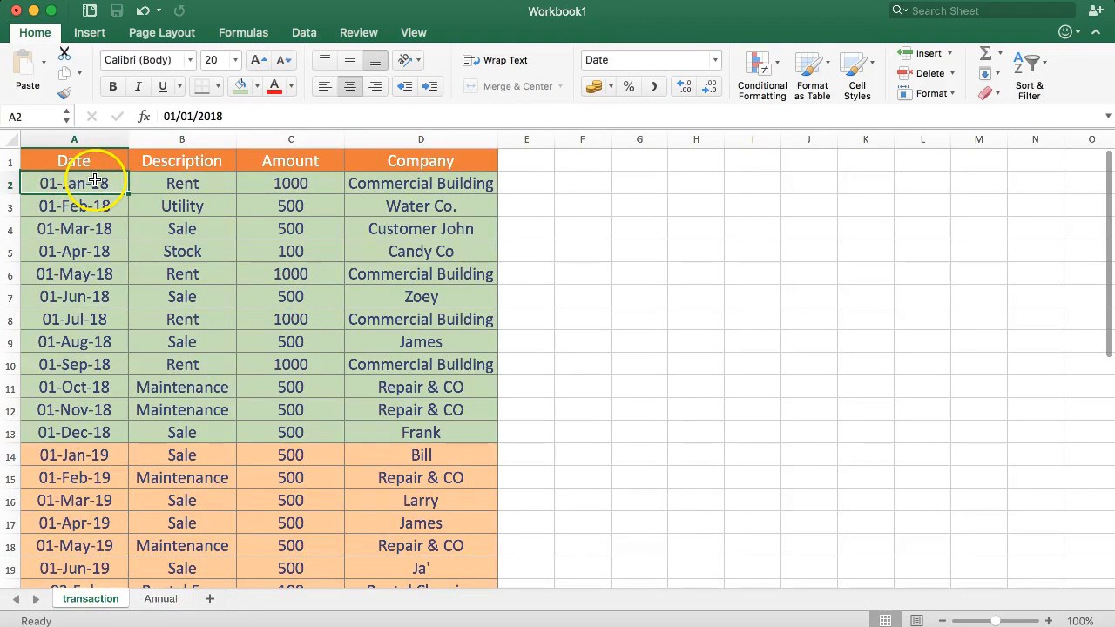
# Replace the January label in cell A2 of the Annual sheet with the date 1-1-2018
pyautogui.click(147, 599)
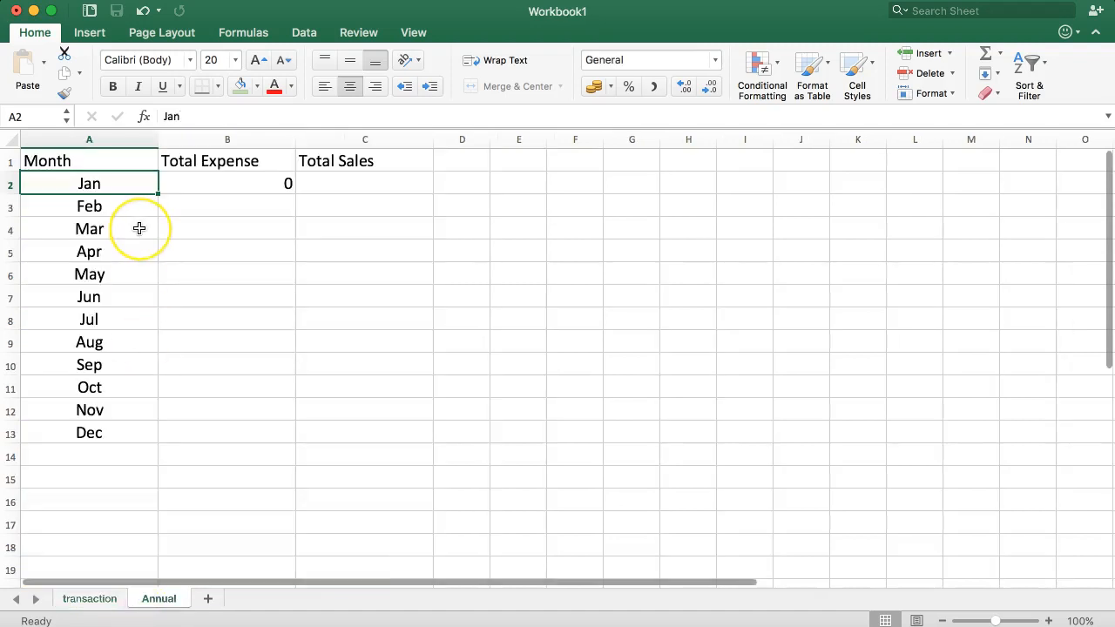
pyautogui.write('1-')
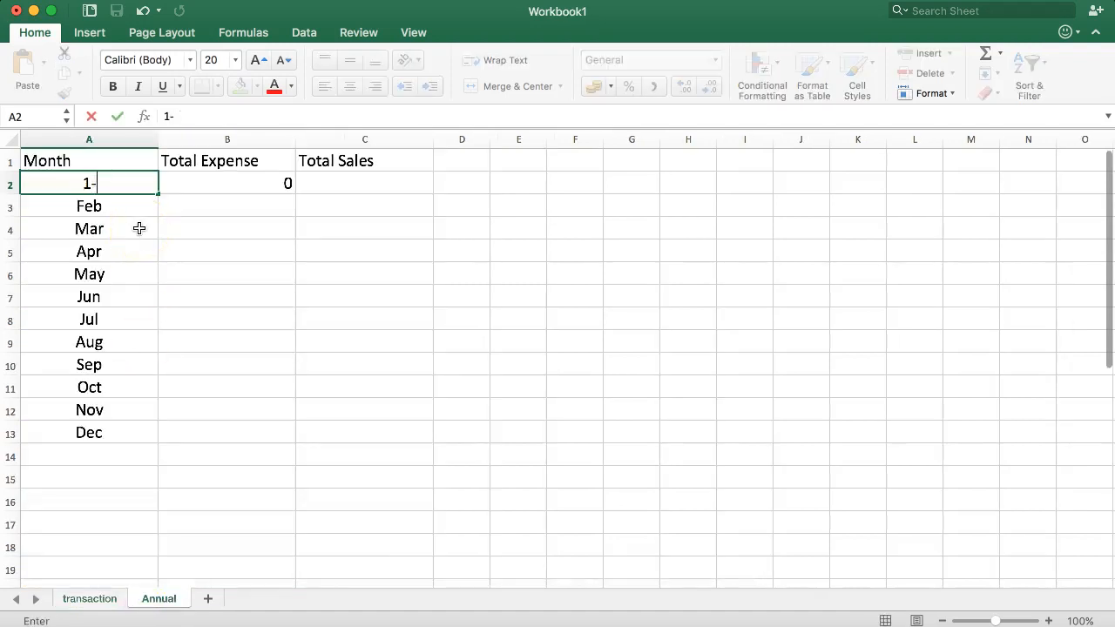
pyautogui.write('1-2018')
pyautogui.press('Return')
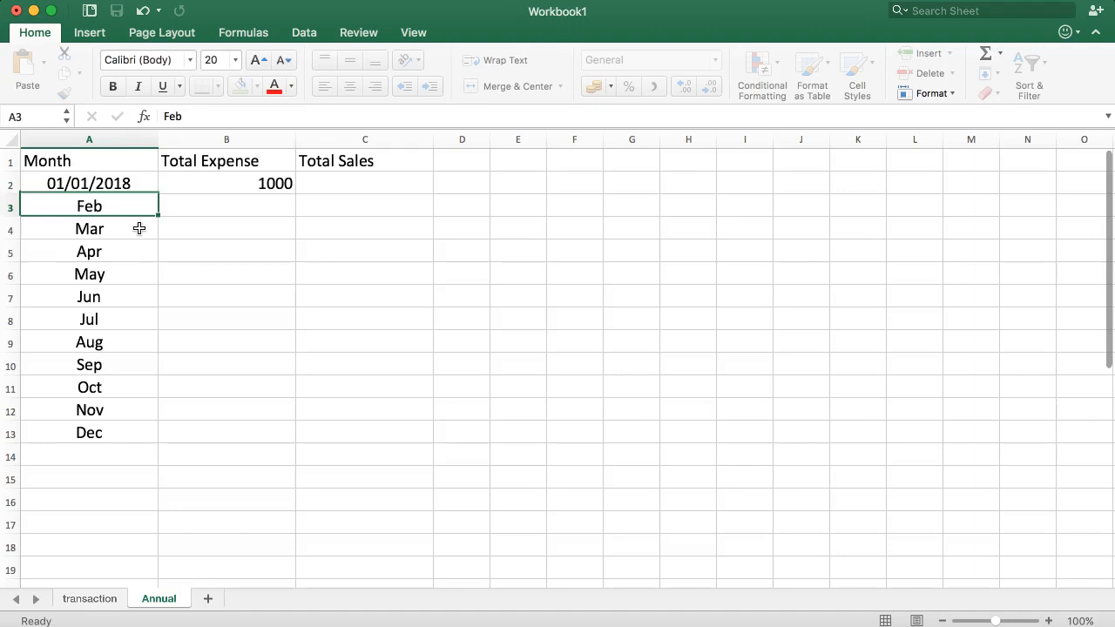
# Review the SUMIF formula in B2 of the Annual sheet against the date in A2
pyautogui.click(91, 182)
pyautogui.click(206, 184)
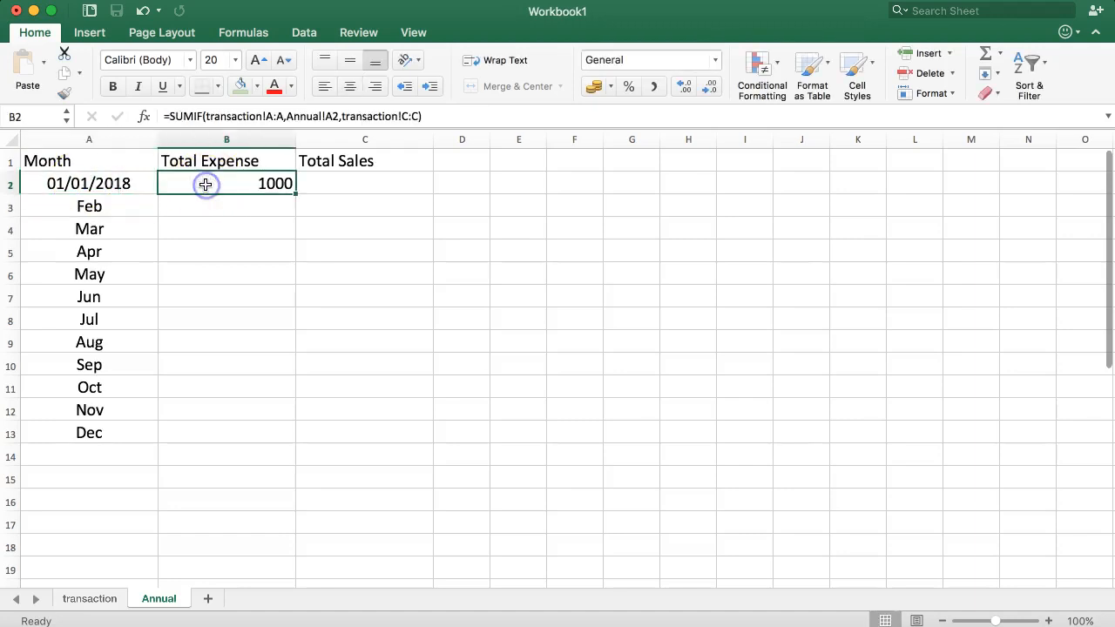
pyautogui.click(148, 206)
pyautogui.click(267, 183)
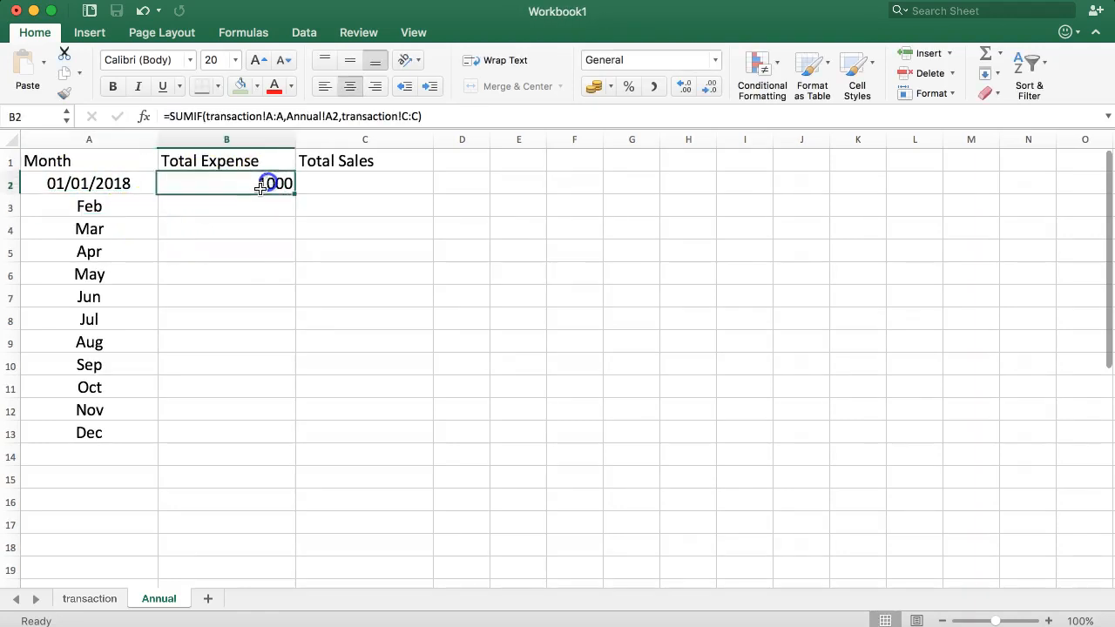
# Copy the date 01/01/2018 from A2 of the transaction sheet into the Utility row's date cell A3
pyautogui.click(100, 600)
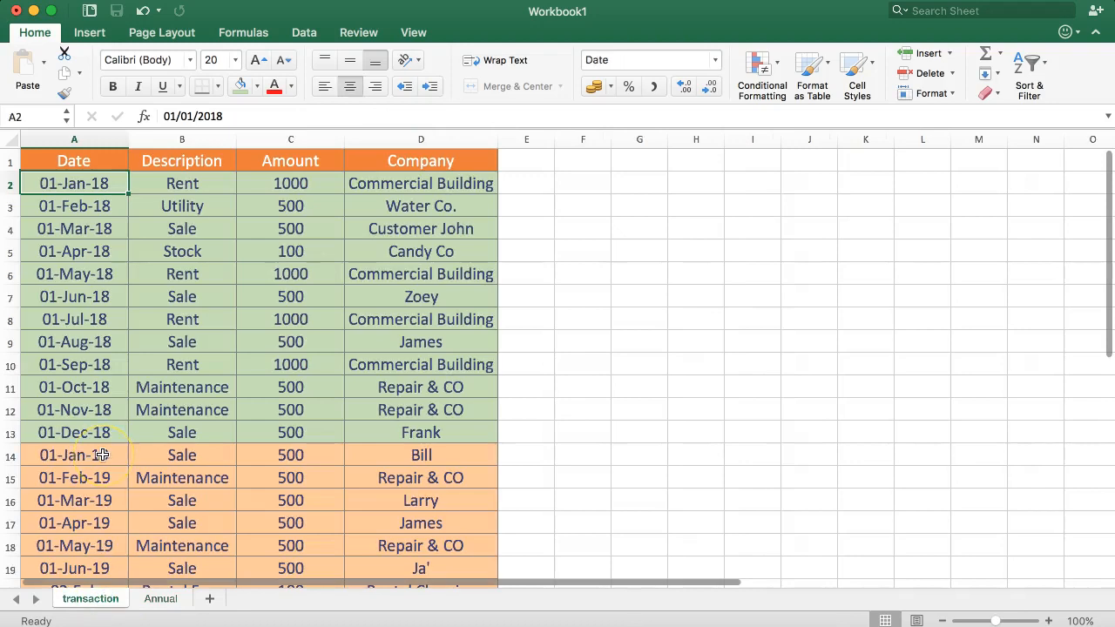
pyautogui.press('cmd+c')
pyautogui.click(76, 209)
pyautogui.click(69, 223)
pyautogui.click(70, 207)
# Fill the SUMIF formula from B2 of the Annual sheet down the Total Expense column to B13
pyautogui.click(155, 599)
pyautogui.click(219, 180)
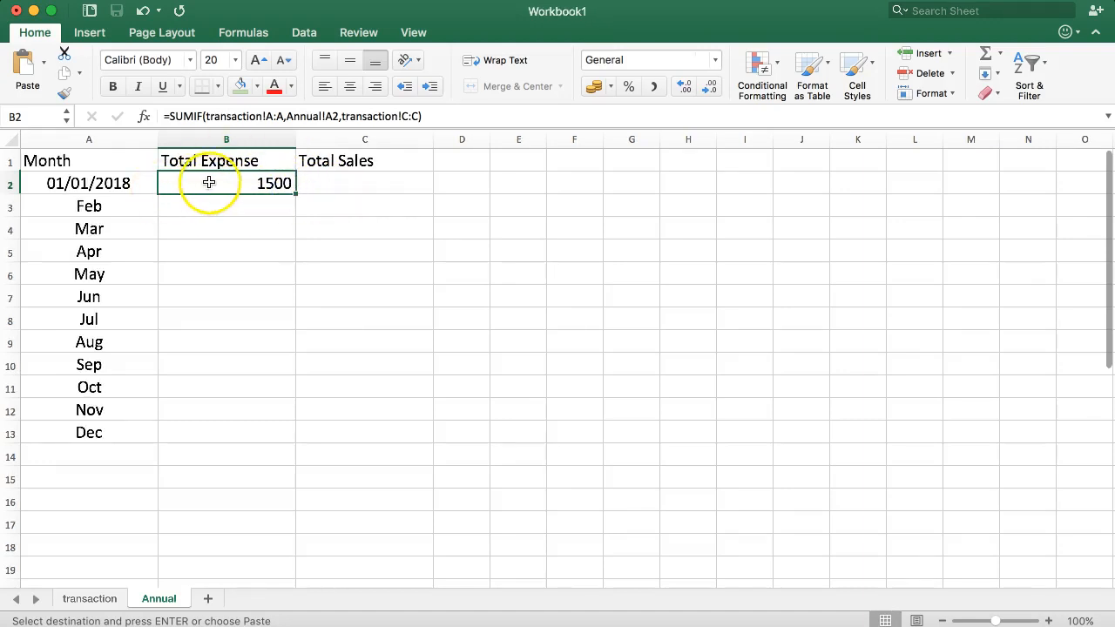
pyautogui.doubleClick(294, 193)
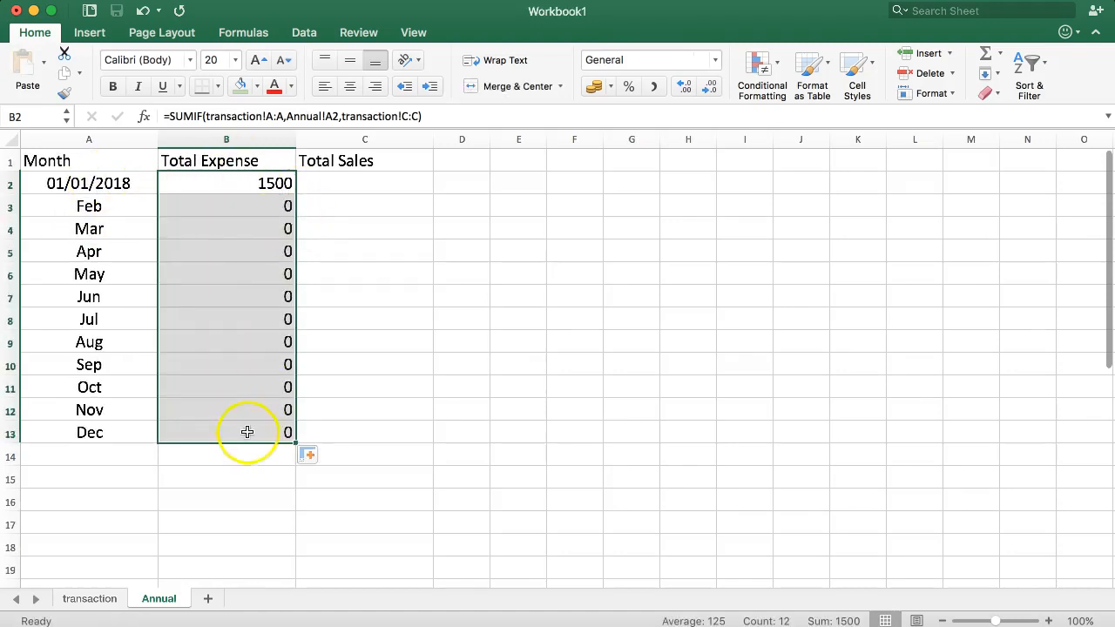
# Select the month labels Feb to Dec in cells A3 to A13 of the Annual sheet
pyautogui.click(105, 207)
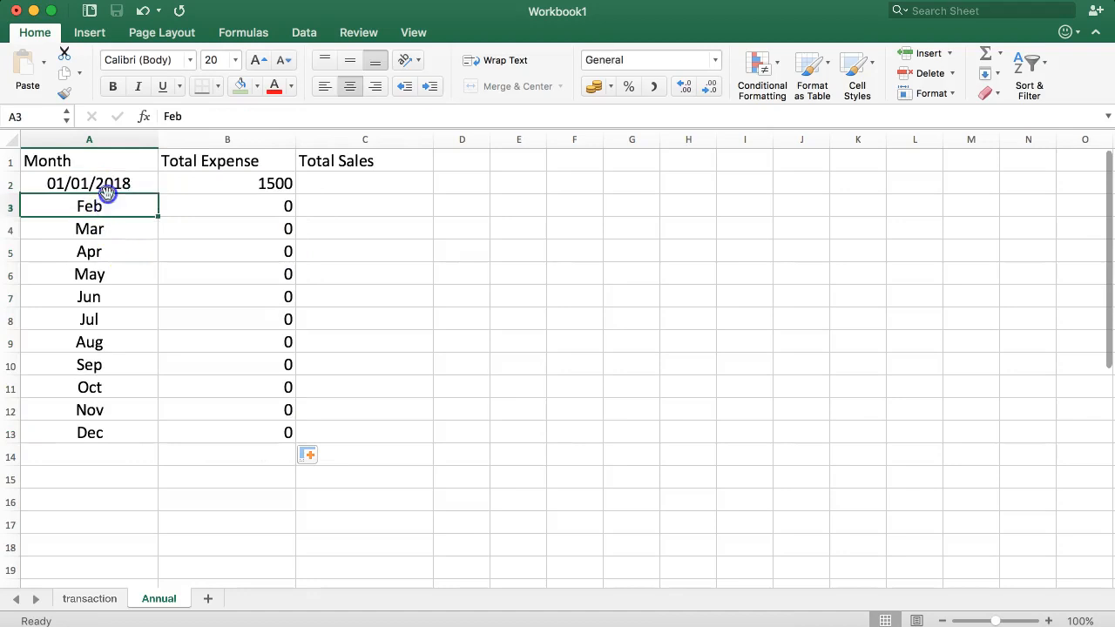
pyautogui.click(114, 183)
pyautogui.moveTo(111, 194); pyautogui.dragTo(104, 423)
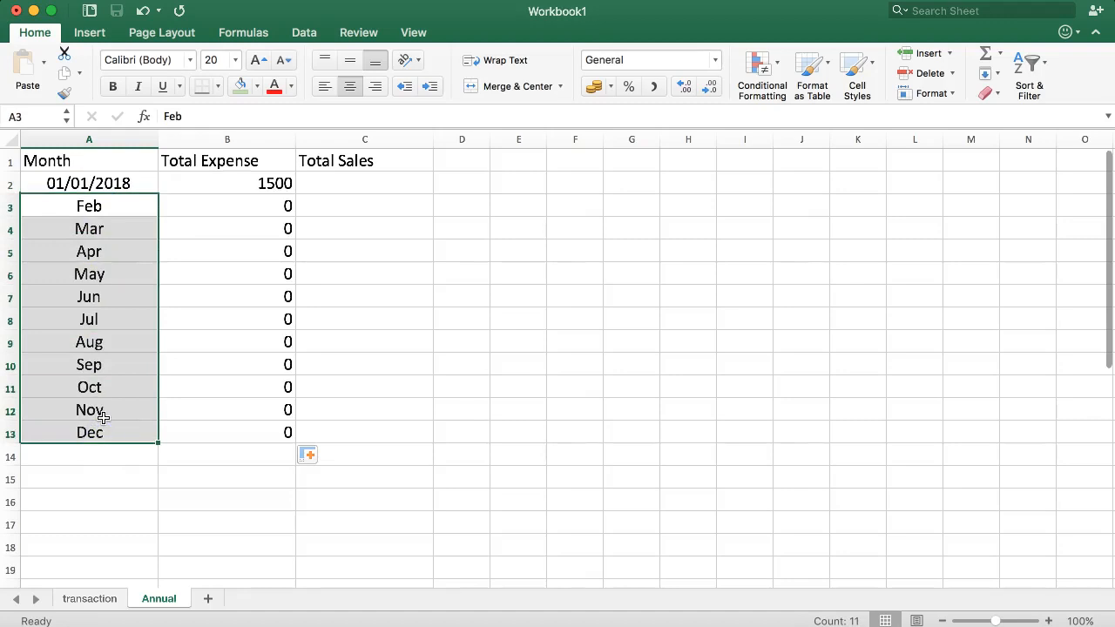